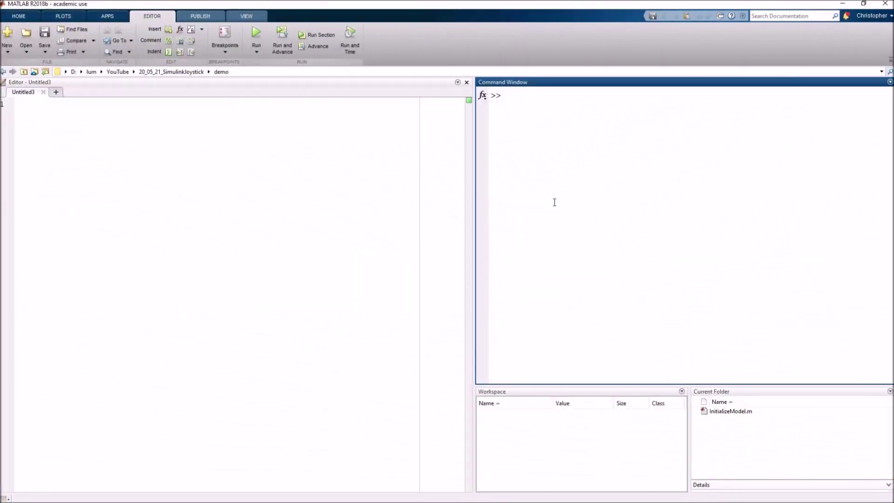
# Step: Launch Simulink with the simulink command and start a Blank Model
pyautogui.write('simulin')
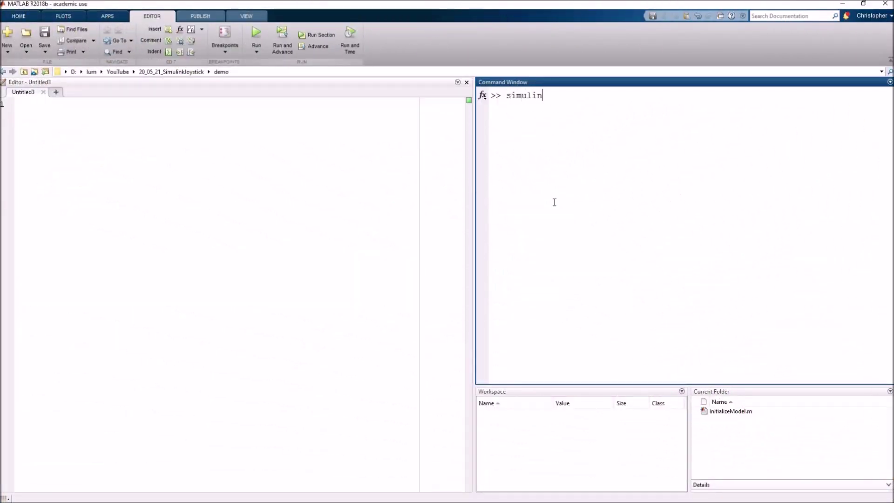
pyautogui.write('k')
pyautogui.press('Return')
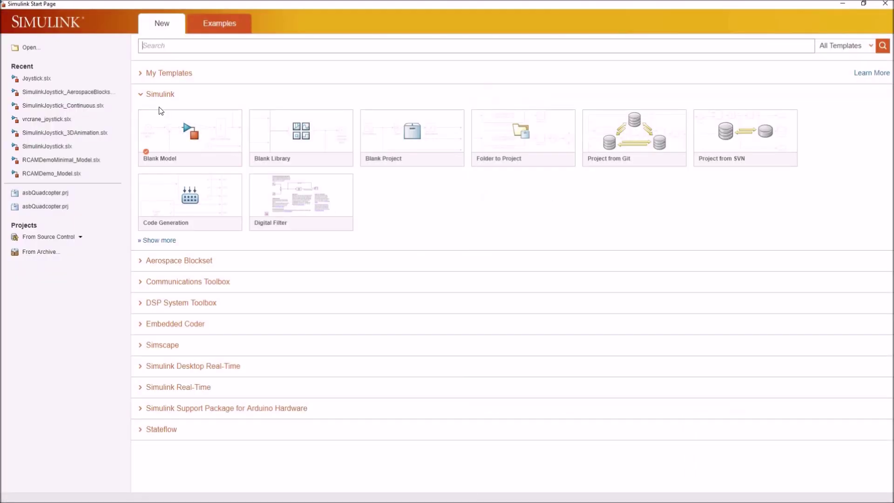
pyautogui.click(161, 112)
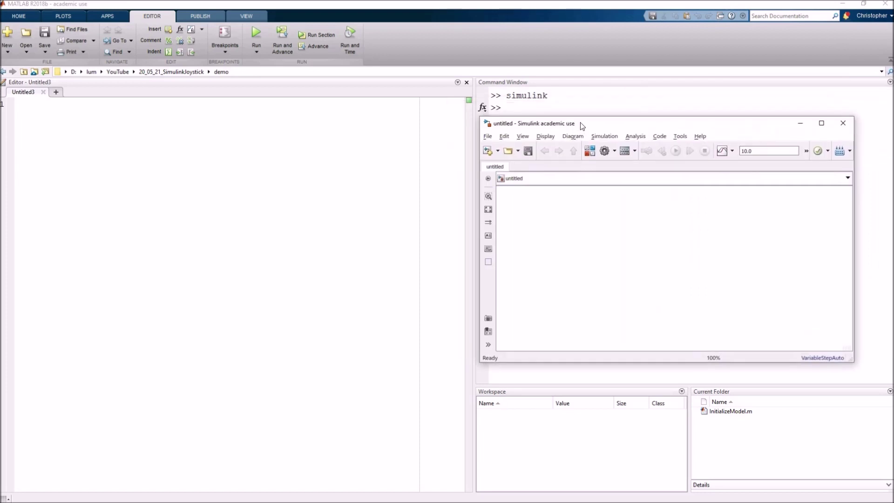
# Step: Add a Pilot Joystick All block from Aerospace Blockset > Animation > Animation Support Utilities
pyautogui.click(590, 151)
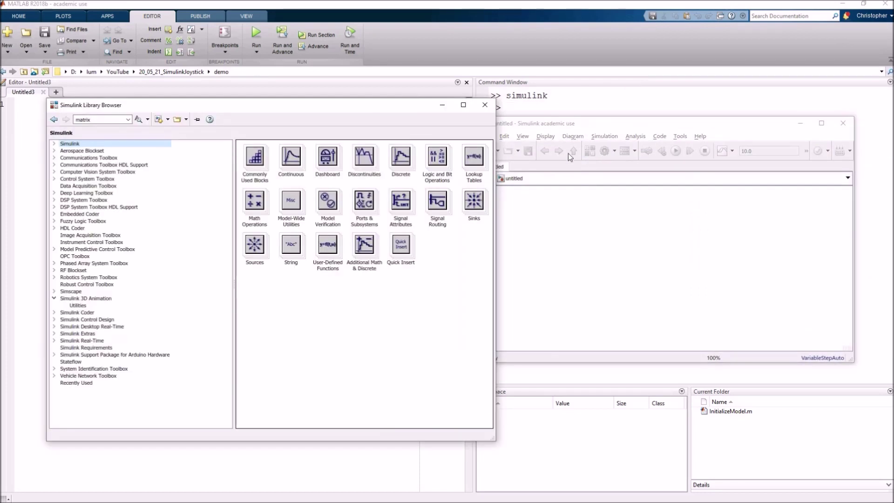
pyautogui.click(63, 151)
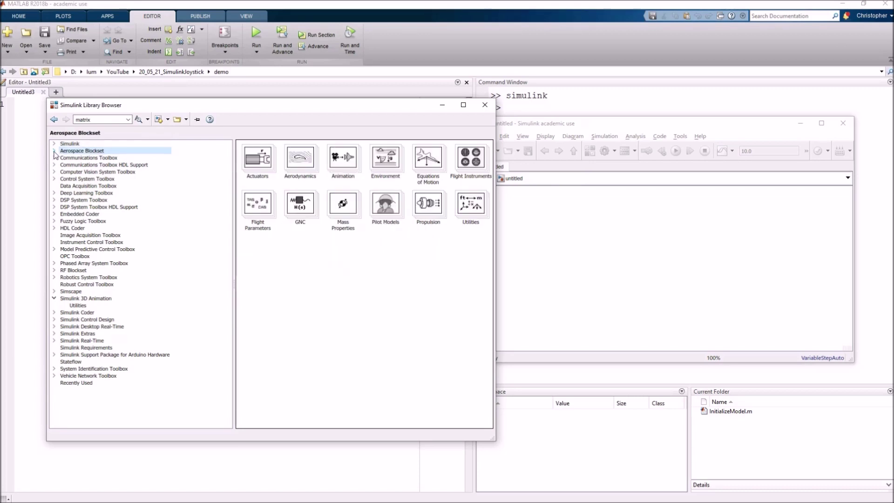
pyautogui.click(55, 151)
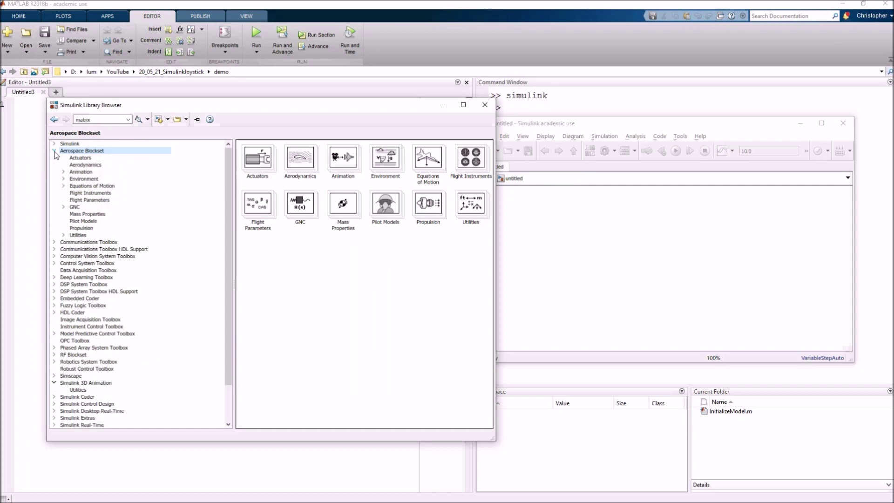
pyautogui.click(71, 173)
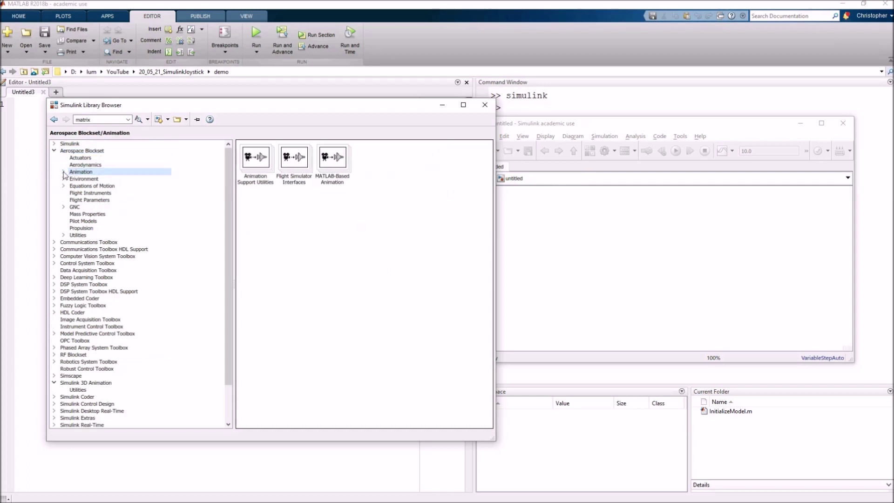
pyautogui.click(64, 173)
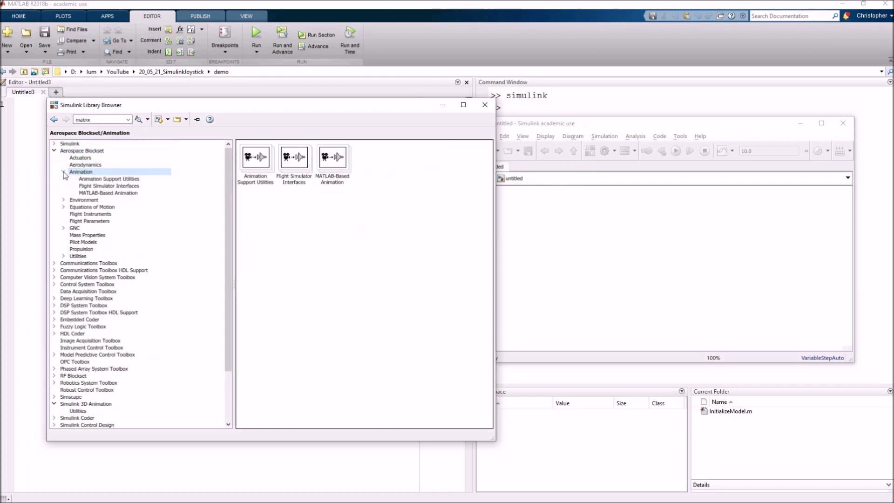
pyautogui.click(98, 180)
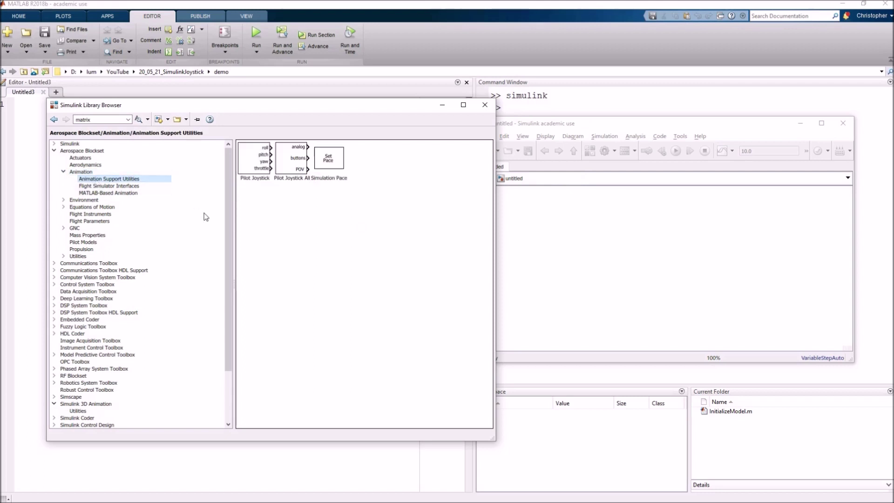
pyautogui.click(296, 167)
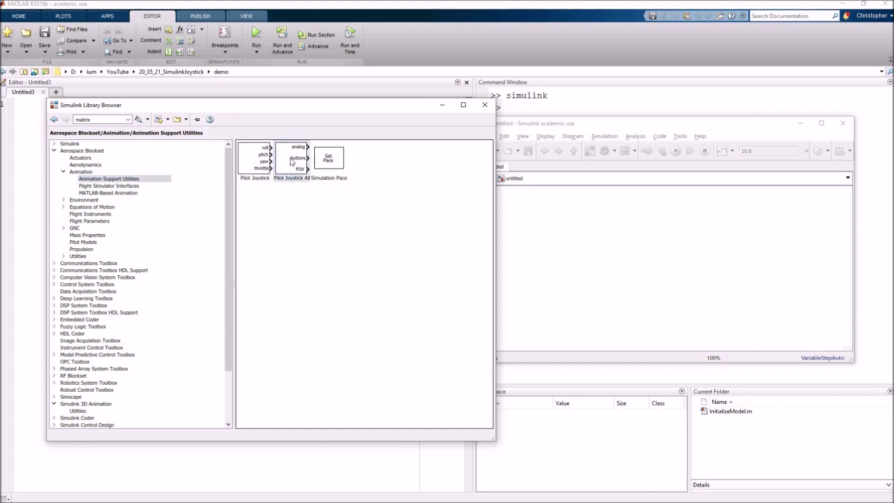
pyautogui.moveTo(293, 161); pyautogui.dragTo(542, 252)
pyautogui.click(586, 200)
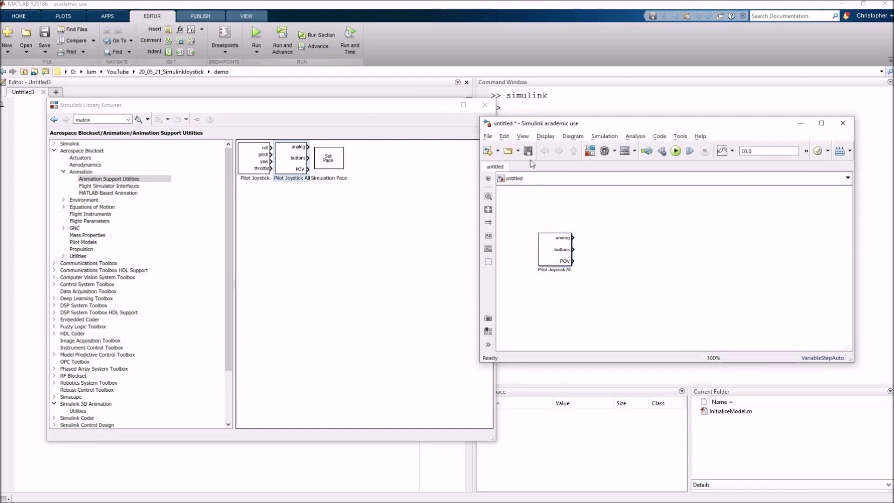
# Step: Save the new model as JoystickDemo.slx
pyautogui.click(529, 152)
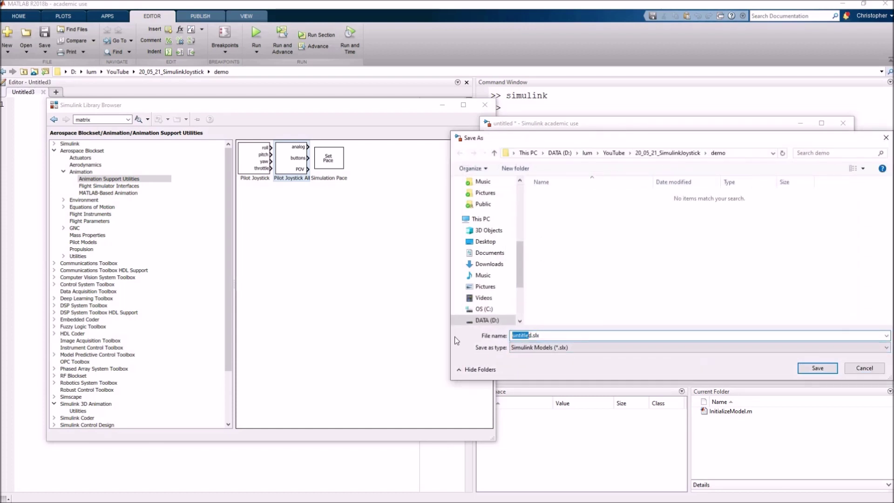
pyautogui.write('JoystickDemo')
pyautogui.press('Delete')
pyautogui.press('Return')
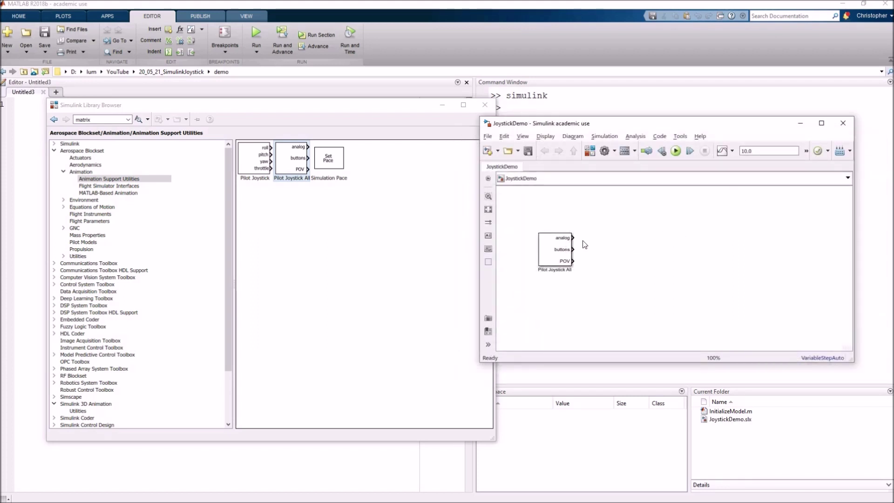
# Step: Reposition the joystick block, then insert a Scope and wire the analog output to it
pyautogui.click(557, 256)
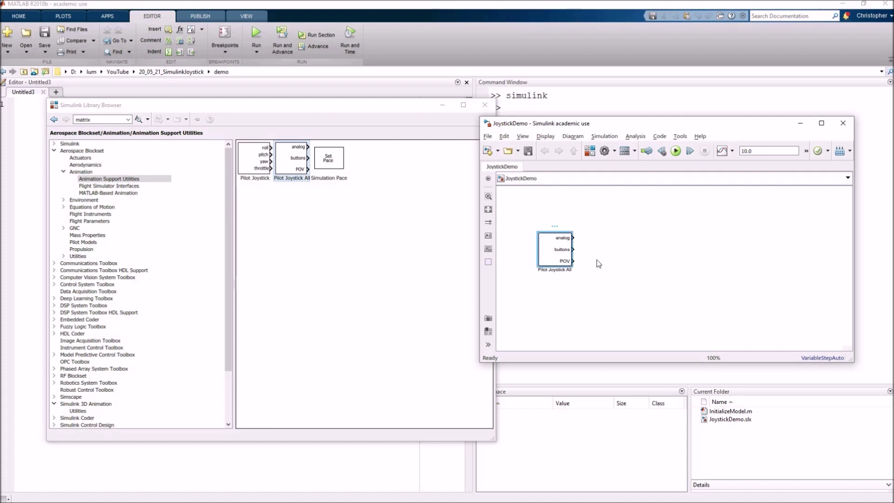
pyautogui.moveTo(562, 257); pyautogui.dragTo(577, 276)
pyautogui.click(623, 256)
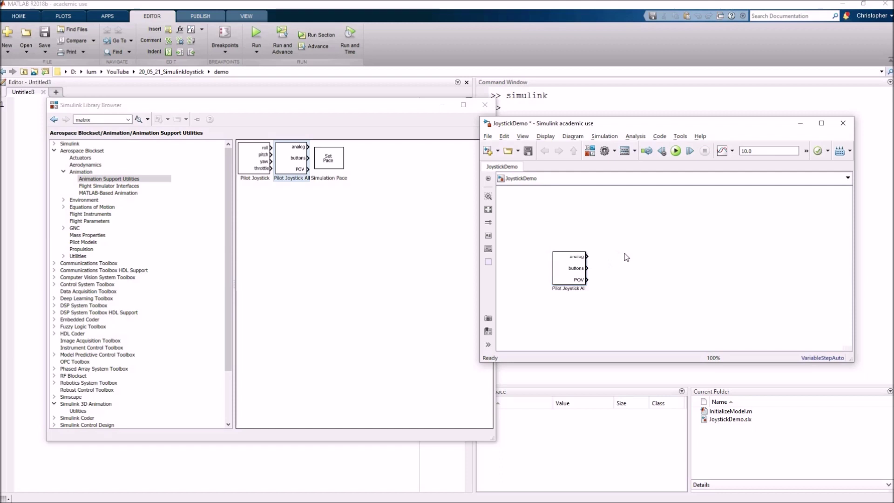
pyautogui.doubleClick(630, 258)
pyautogui.write('sc')
pyautogui.press('Return')
pyautogui.click(598, 256)
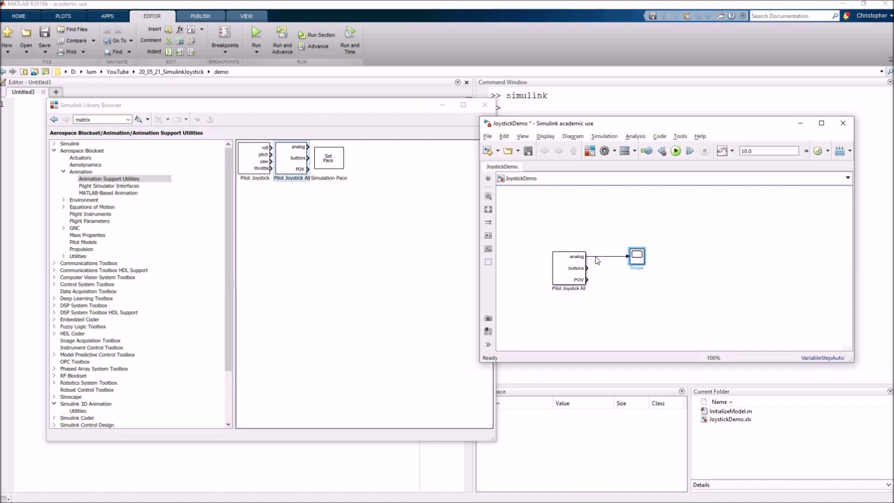
# Step: Insert a Display for the buttons output and a duplicate Display for POV
pyautogui.doubleClick(617, 293)
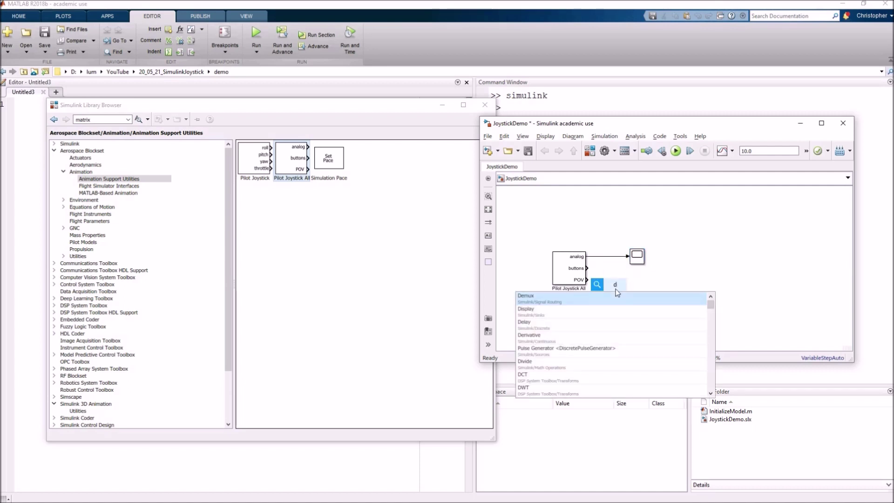
pyautogui.write('display')
pyautogui.press('Return')
pyautogui.moveTo(617, 292)
pyautogui.mouseDown()
pyautogui.moveTo(667, 271)
pyautogui.moveTo(657, 289)
pyautogui.mouseUp()
pyautogui.click(615, 268)
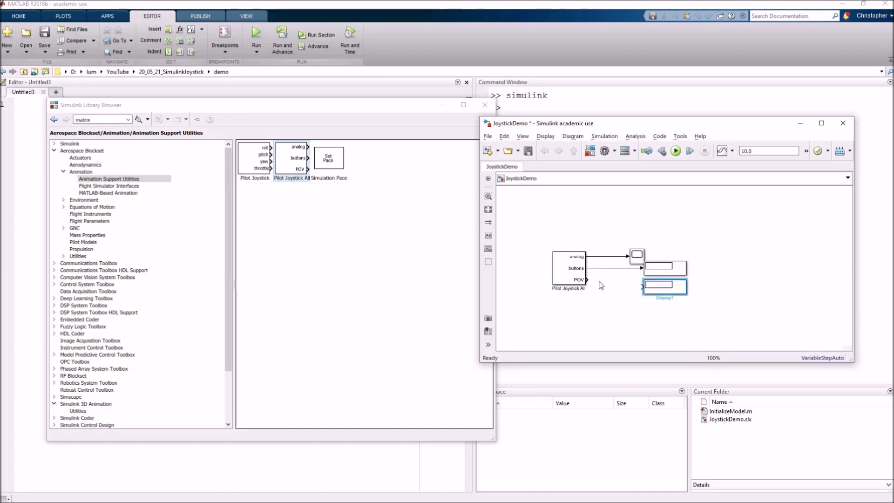
pyautogui.moveTo(586, 280); pyautogui.dragTo(642, 287)
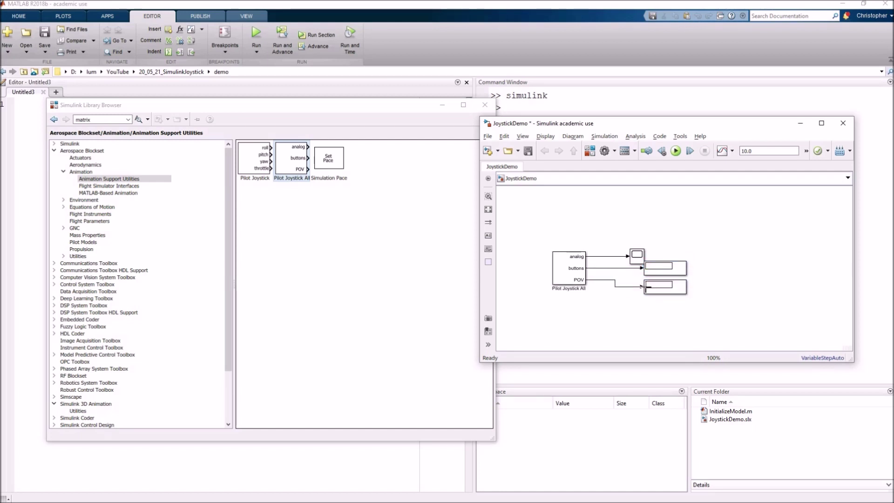
pyautogui.click(584, 278)
# Step: Enlarge the Pilot Joystick All block and align the Displays so lines run straight
pyautogui.moveTo(585, 285); pyautogui.dragTo(566, 280)
pyautogui.moveTo(664, 270); pyautogui.dragTo(665, 288)
pyautogui.click(675, 268)
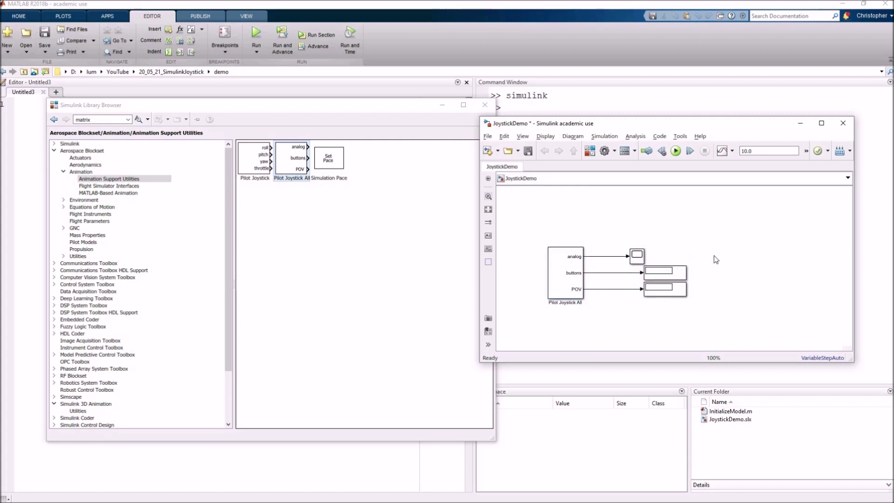
pyautogui.click(567, 274)
# Step: Change the joystick block's sample time from 1/30 to dt, keeping Joystick1 and AllOutputs
pyautogui.doubleClick(567, 273)
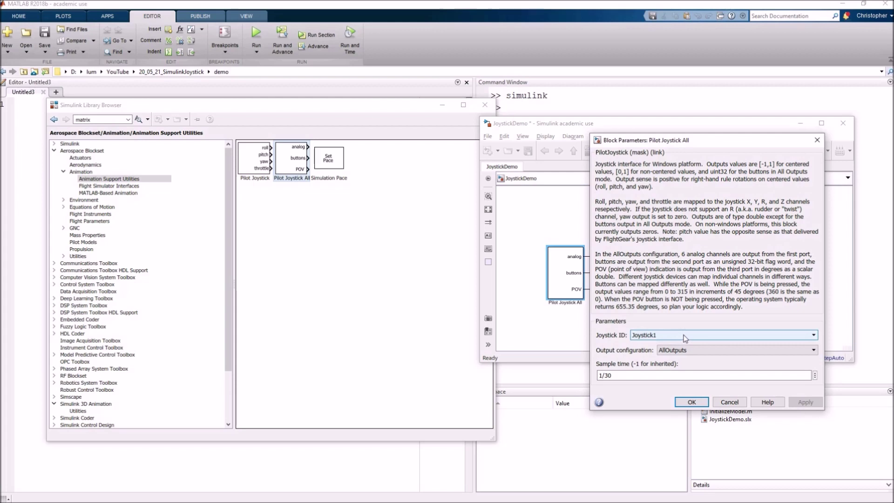
pyautogui.click(709, 335)
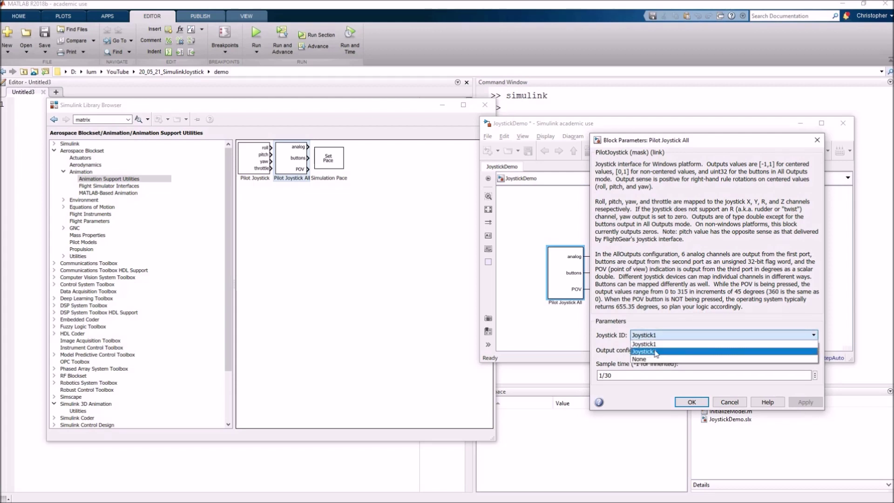
pyautogui.click(674, 336)
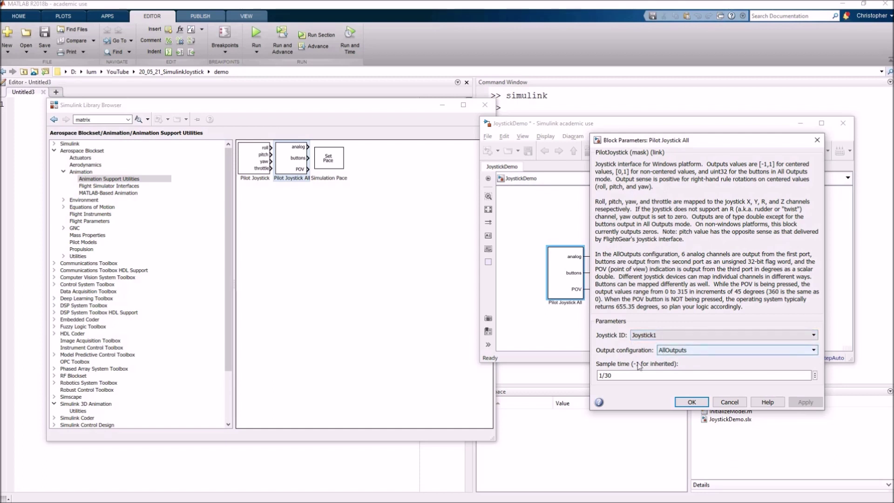
pyautogui.click(679, 353)
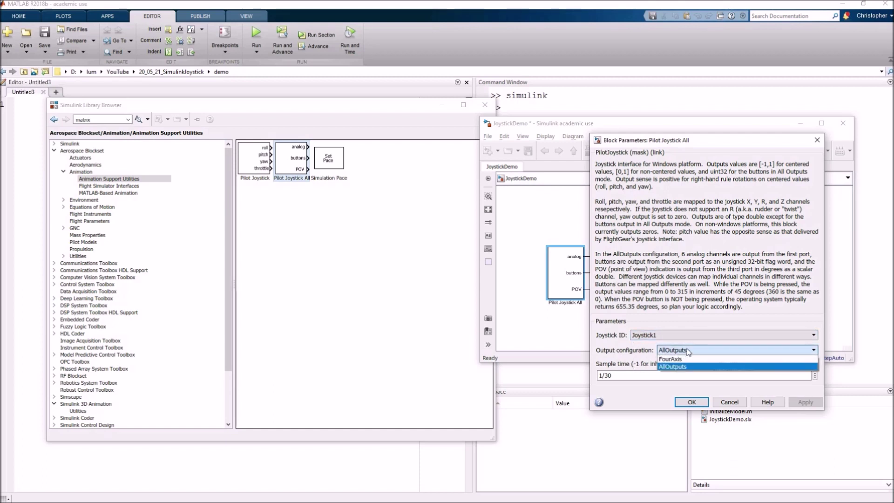
pyautogui.click(695, 351)
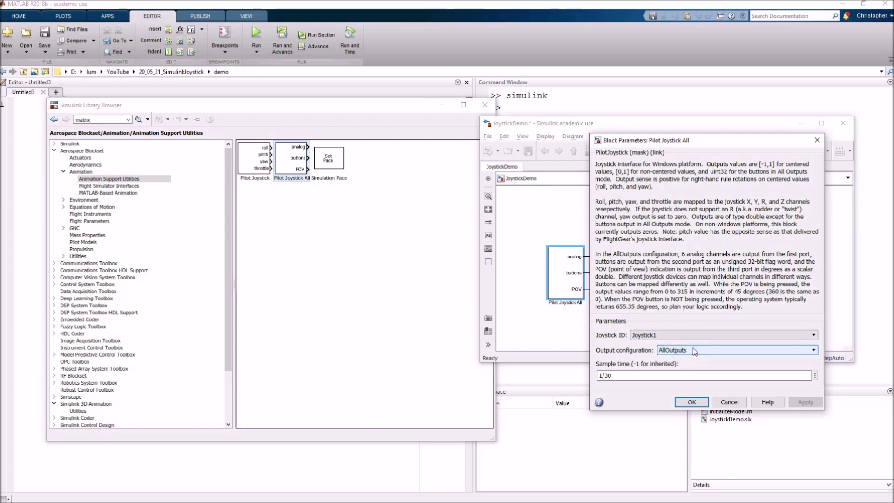
pyautogui.click(621, 377)
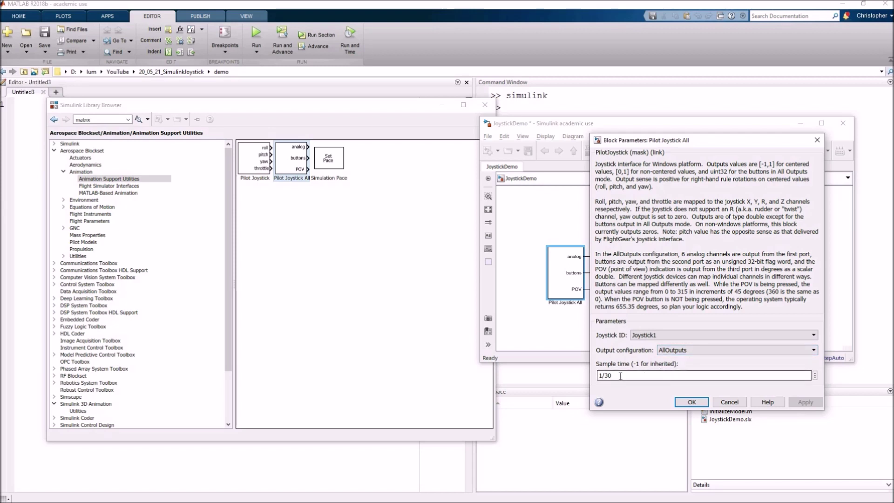
pyautogui.doubleClick(621, 375)
pyautogui.write('dt')
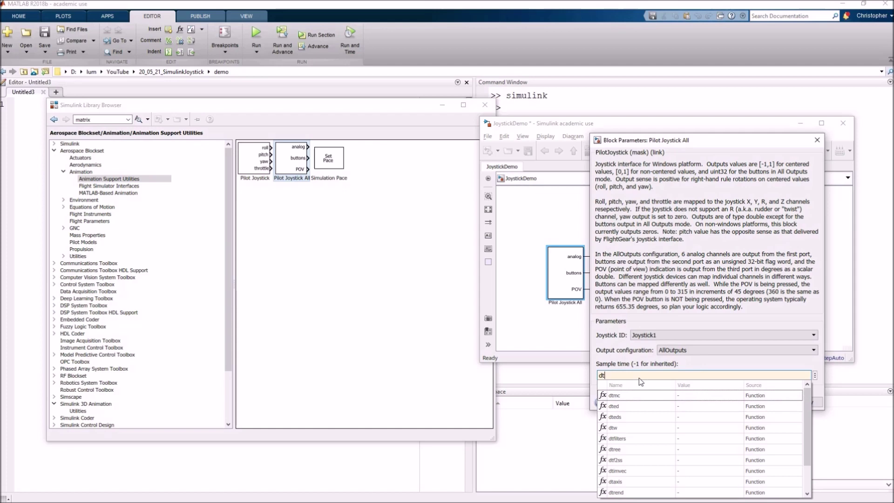
pyautogui.press('Escape')
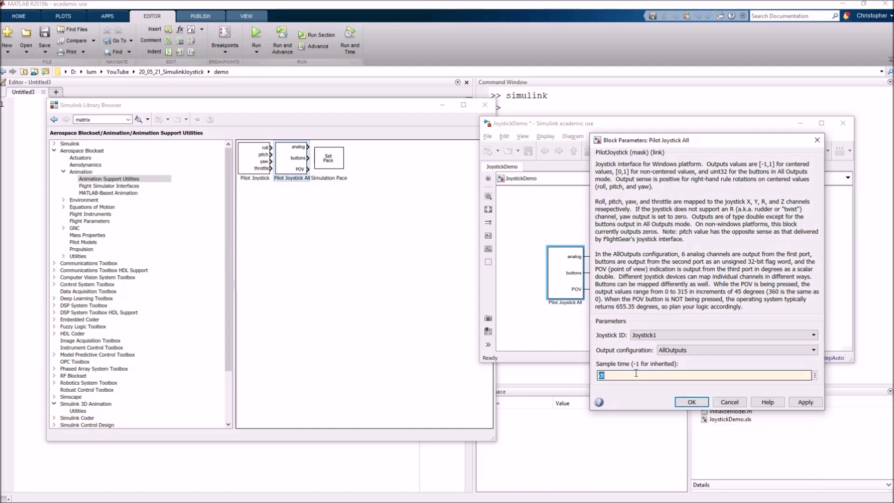
pyautogui.click(682, 403)
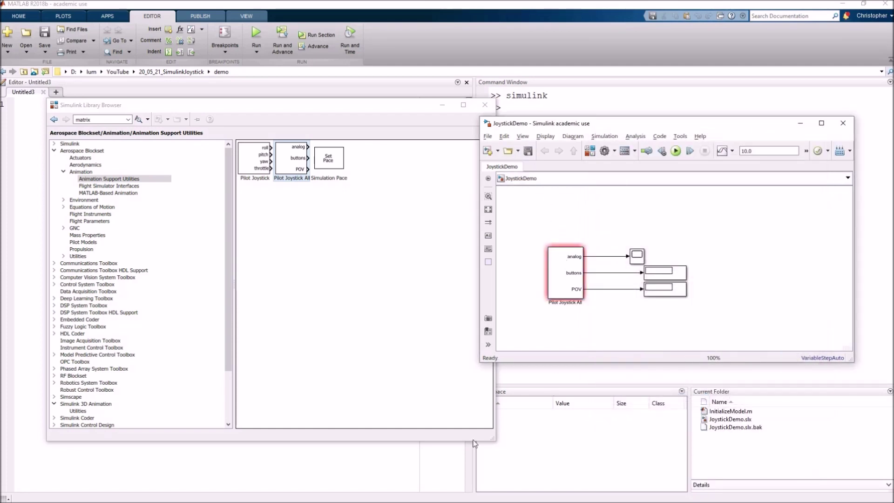
# Step: Open the InitializeModel.m script in the MATLAB editor
pyautogui.click(355, 458)
pyautogui.click(720, 413)
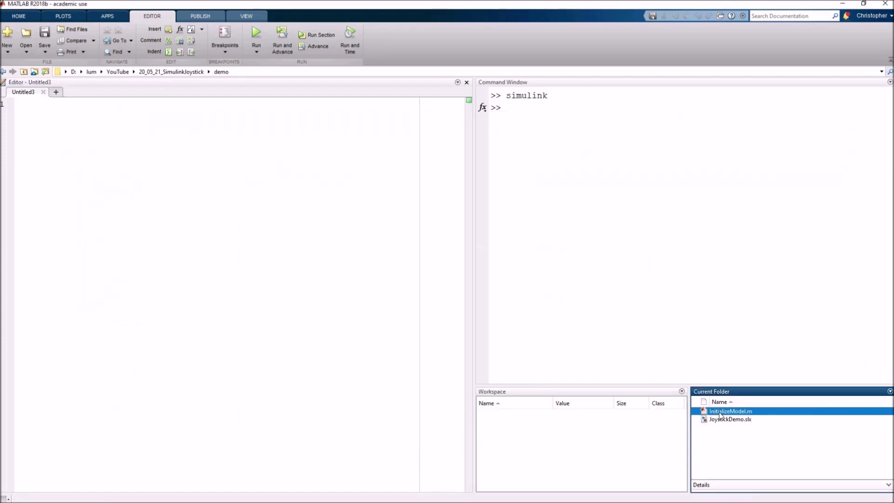
pyautogui.moveTo(720, 414); pyautogui.dragTo(726, 416)
pyautogui.doubleClick(721, 412)
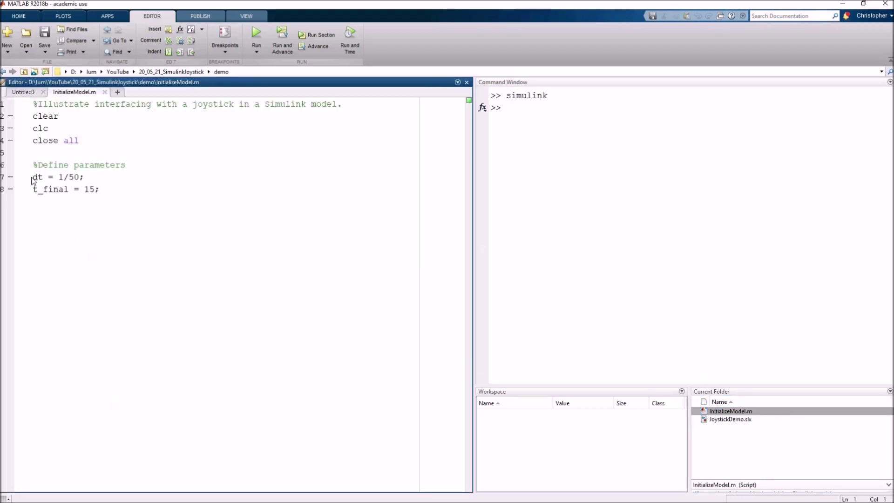
# Step: Run InitializeModel.m and check that dt = 0.02 and t_final = 15 appear in the workspace
pyautogui.moveTo(33, 181); pyautogui.dragTo(90, 175)
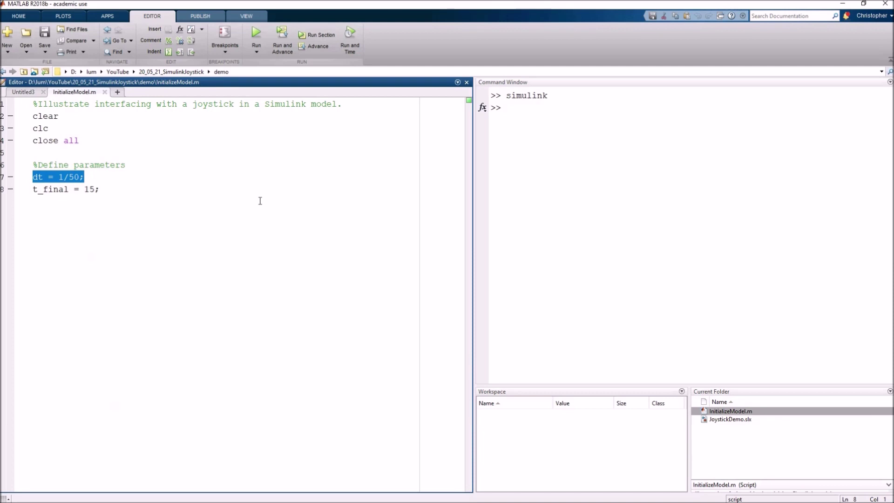
pyautogui.moveTo(110, 191); pyautogui.dragTo(49, 192)
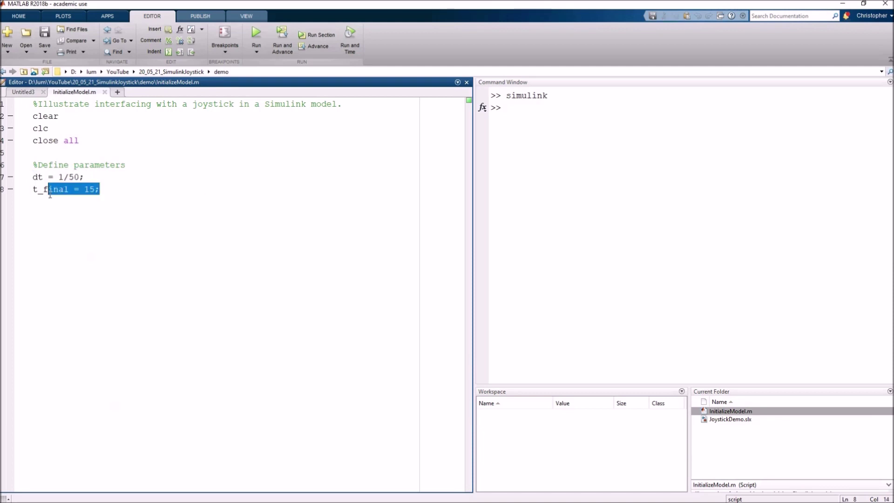
pyautogui.click(134, 175)
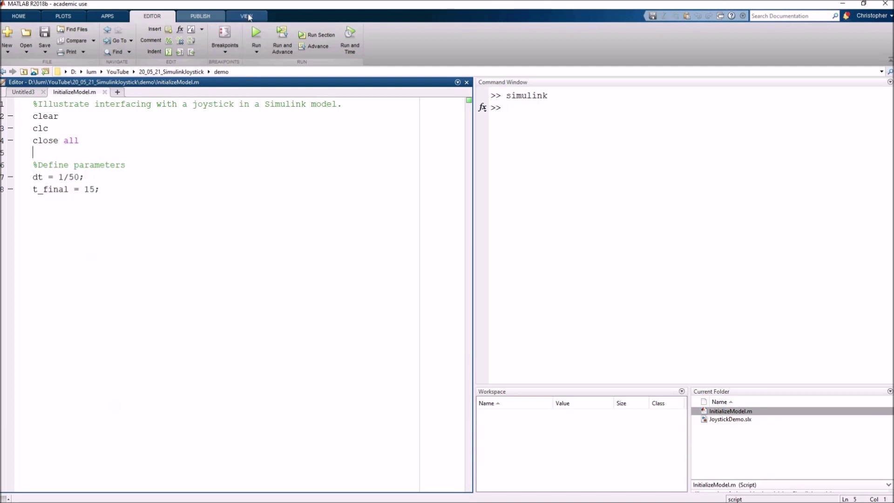
pyautogui.click(256, 33)
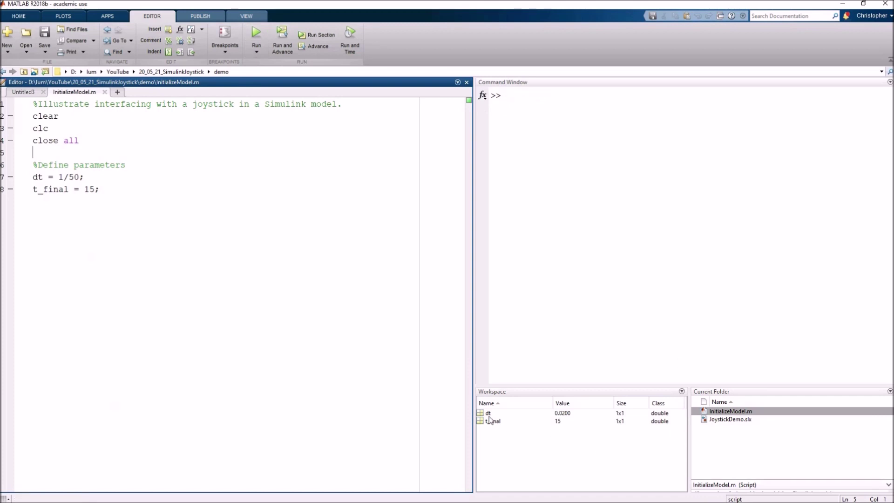
pyautogui.click(489, 414)
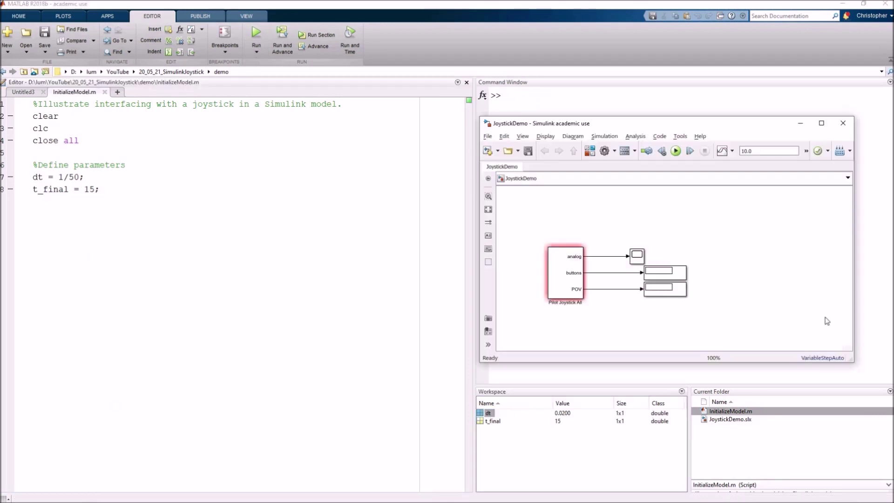
# Step: Save JoystickDemo and turn on Signal Dimensions, labelling the analog line as 6 wide
pyautogui.click(528, 151)
pyautogui.moveTo(595, 241); pyautogui.dragTo(619, 315)
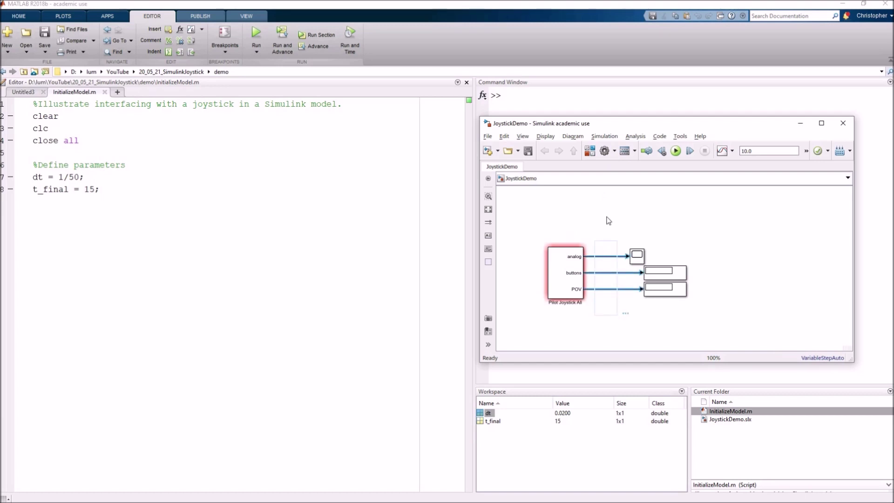
pyautogui.click(524, 136)
pyautogui.moveTo(546, 136)
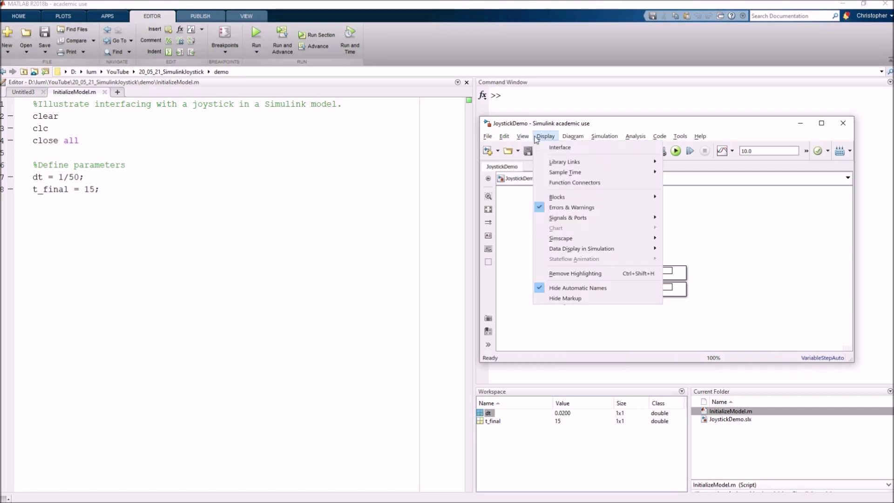
pyautogui.moveTo(554, 217)
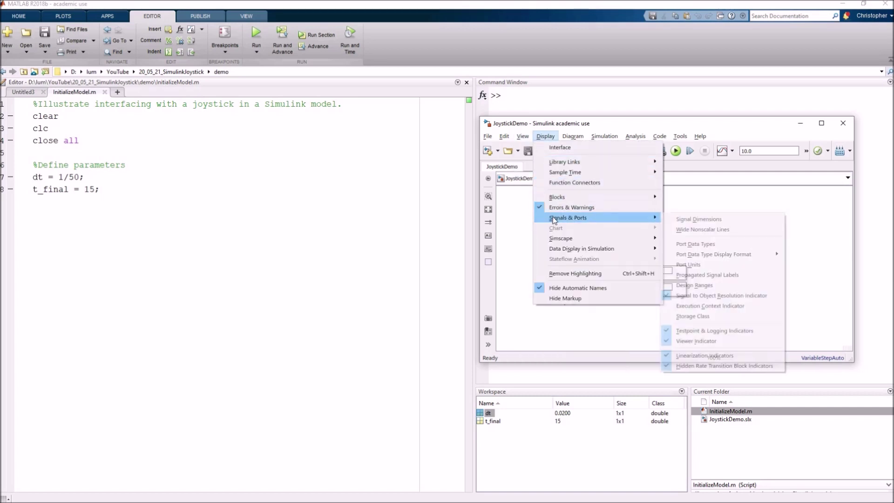
pyautogui.click(691, 227)
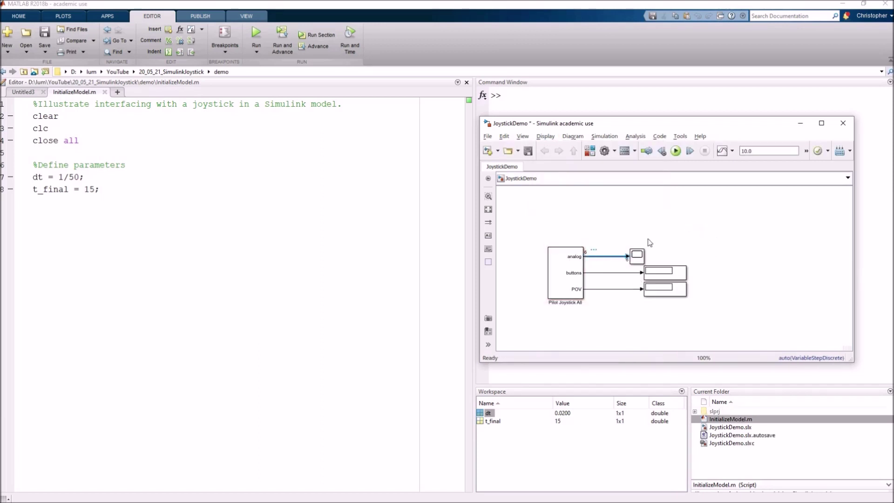
pyautogui.click(631, 216)
# Step: Zoom in and shift the Scope right, detaching it from the analog line
pyautogui.scroll(2, 576, 264)
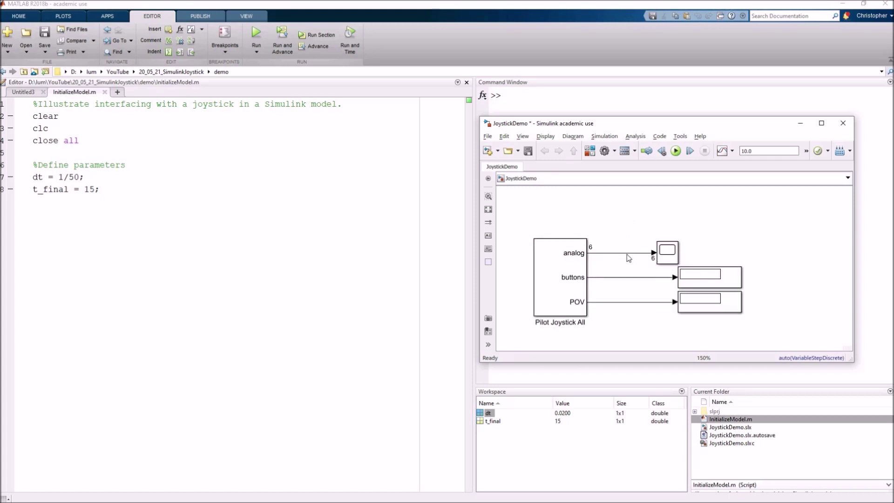
pyautogui.click(672, 259)
pyautogui.moveTo(755, 325); pyautogui.dragTo(674, 262)
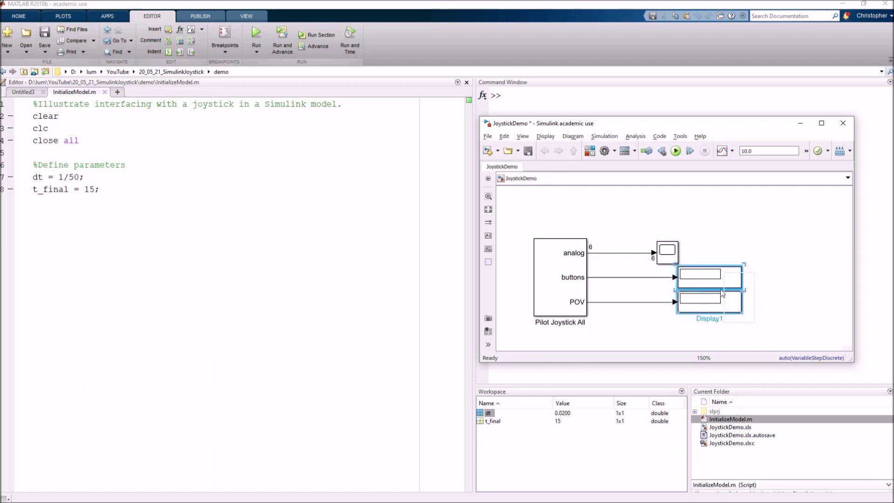
pyautogui.click(727, 242)
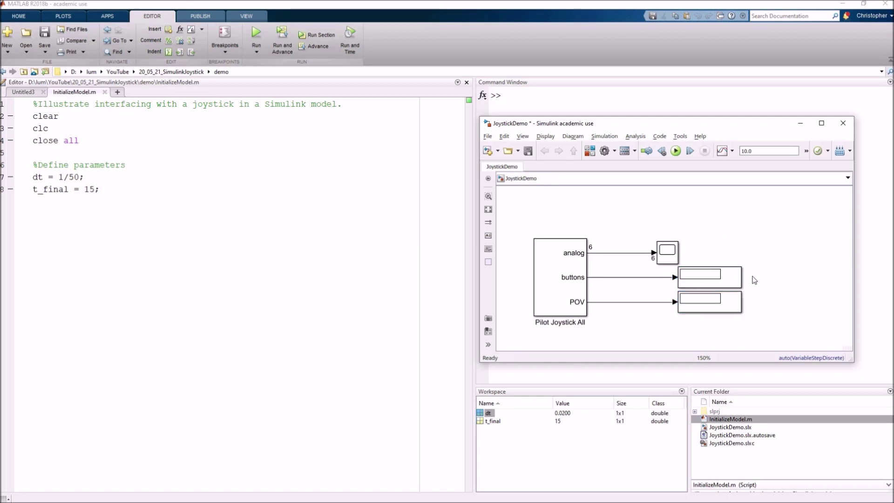
pyautogui.moveTo(653, 253); pyautogui.dragTo(812, 253)
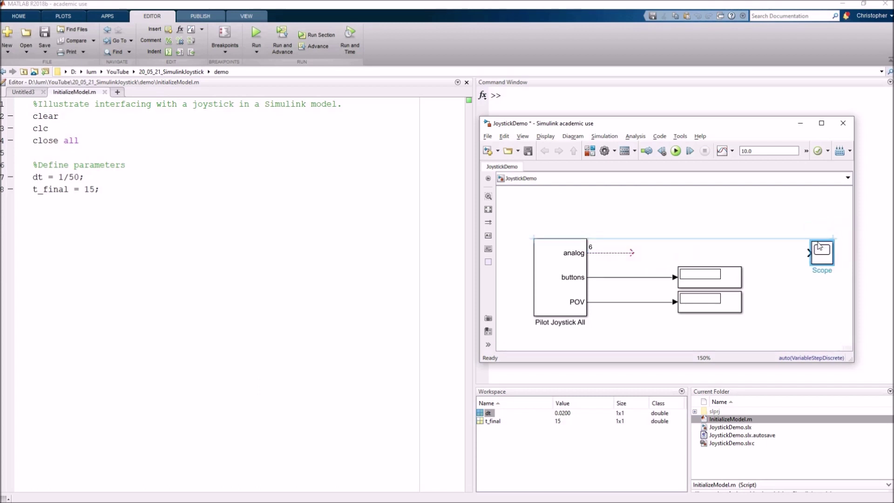
# Step: Insert a Demux with 6 outputs and feed the analog signal into it
pyautogui.doubleClick(771, 252)
pyautogui.write('demux')
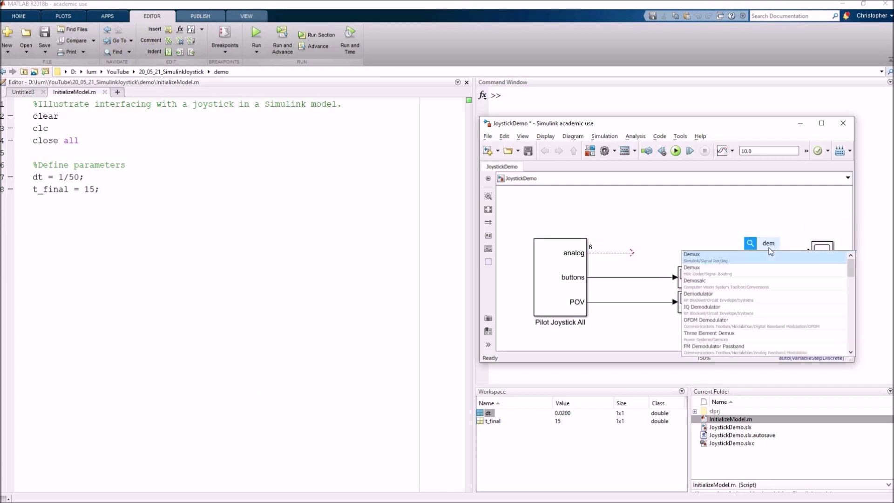
pyautogui.press('Return')
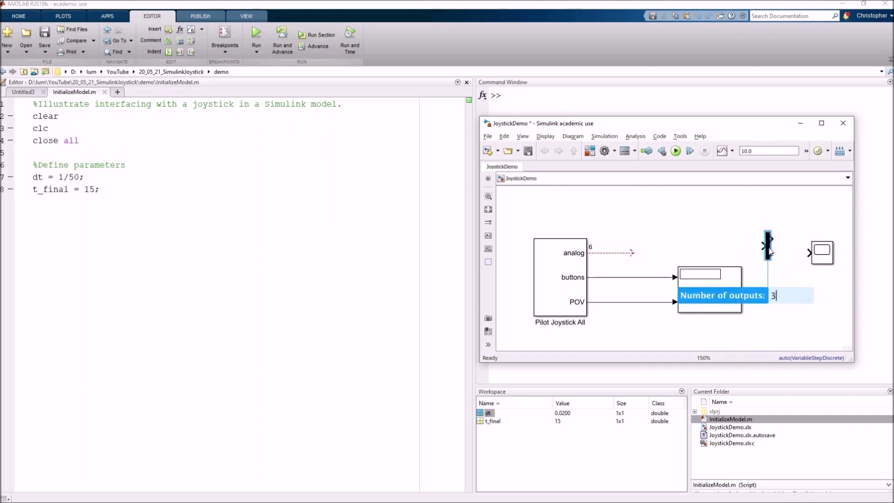
pyautogui.write('6')
pyautogui.press('Return')
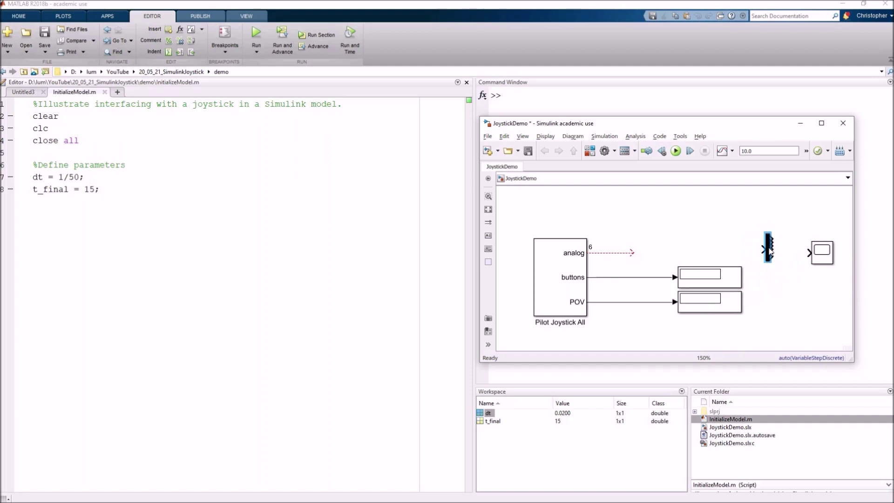
pyautogui.moveTo(631, 253); pyautogui.dragTo(763, 252)
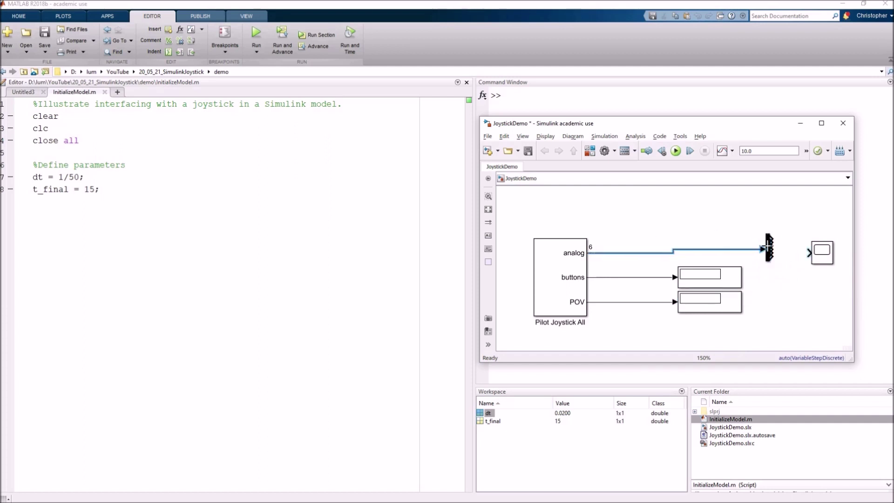
pyautogui.click(767, 248)
# Step: Give the Scope six input ports and a 6x1 stacked plot layout
pyautogui.doubleClick(825, 255)
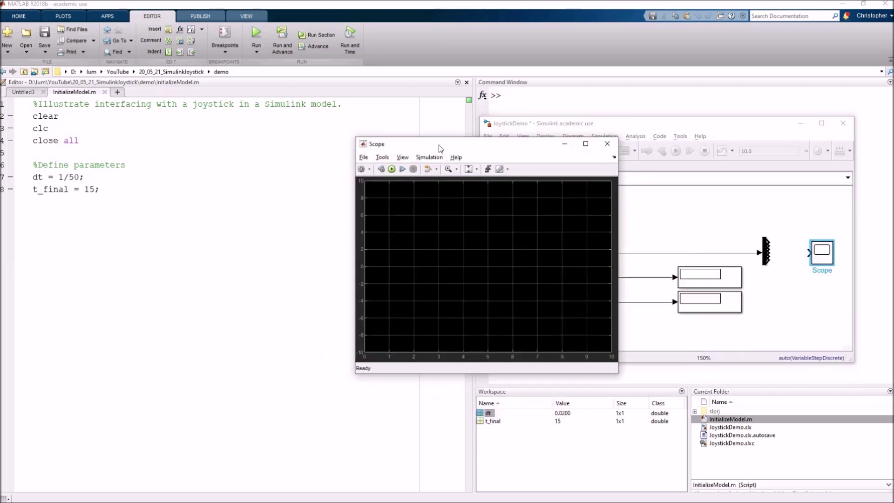
pyautogui.click(361, 169)
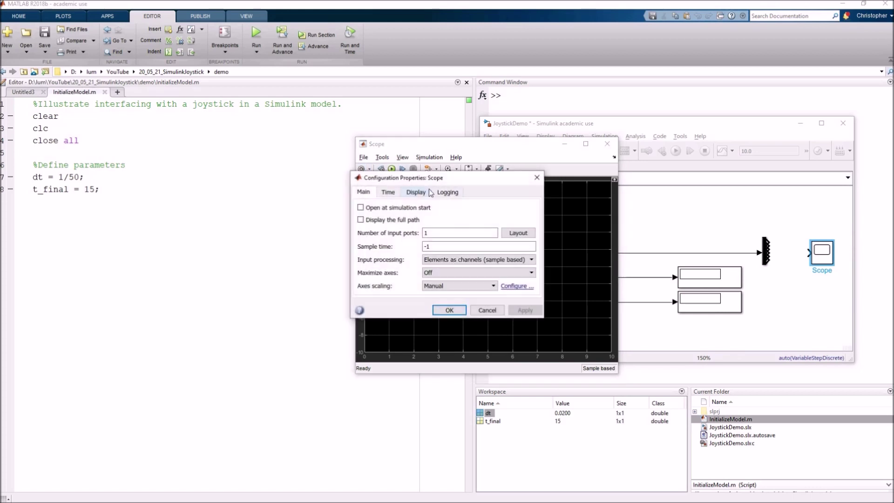
pyautogui.write('2')
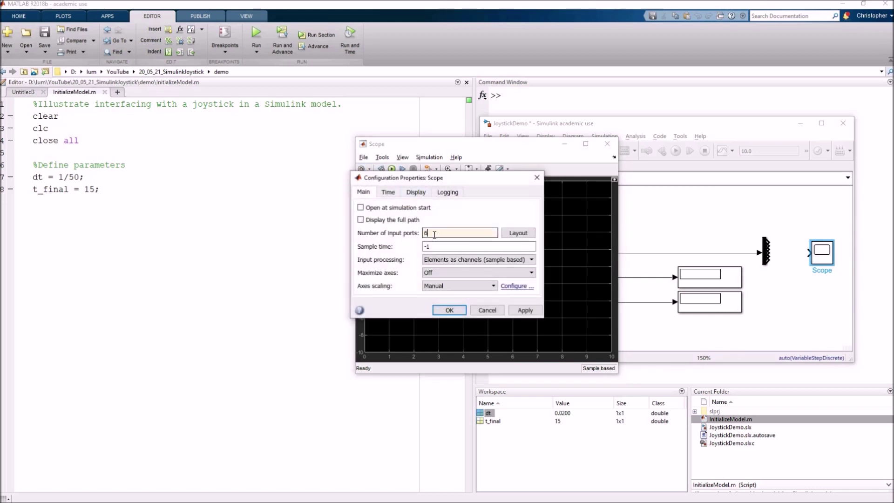
pyautogui.click(450, 310)
pyautogui.click(402, 157)
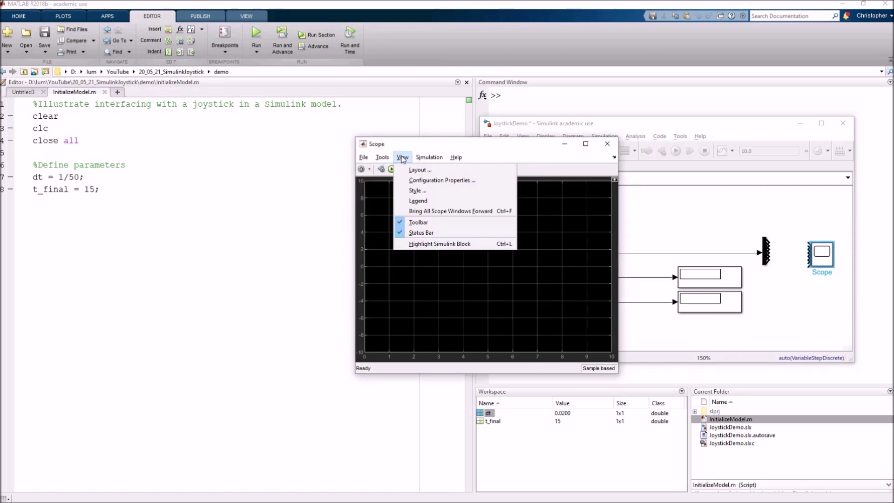
pyautogui.click(406, 171)
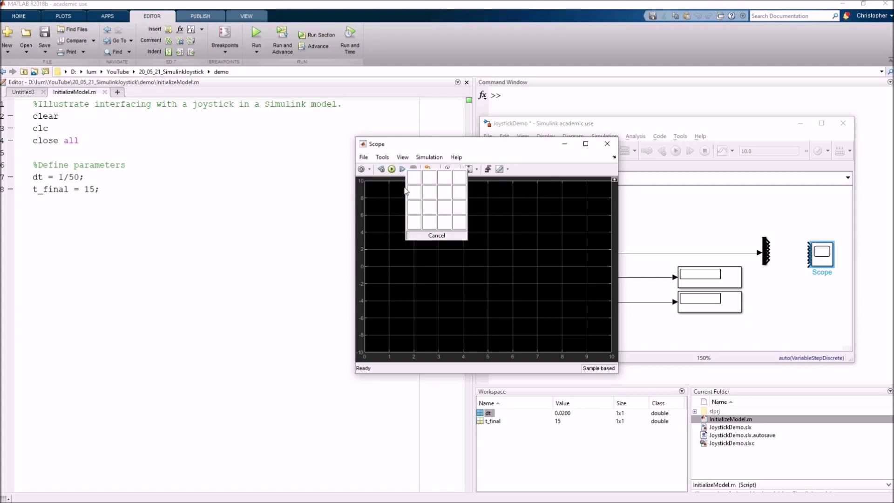
pyautogui.click(417, 254)
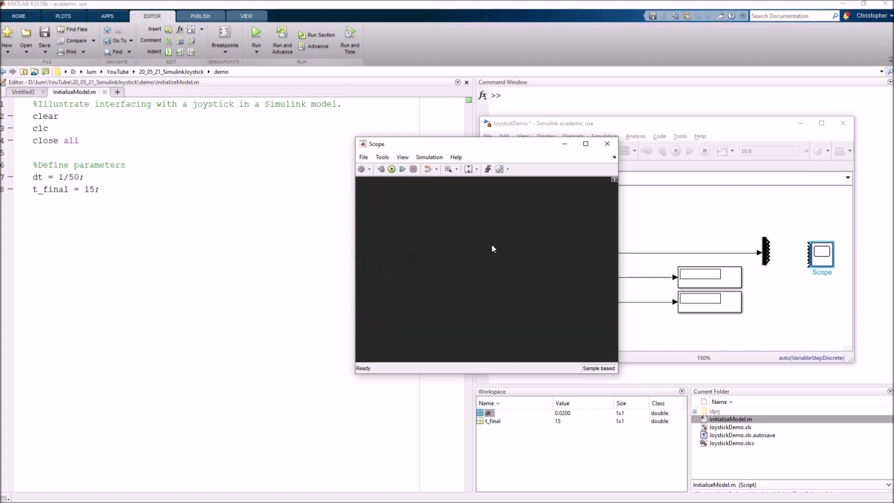
pyautogui.moveTo(536, 151); pyautogui.dragTo(389, 149)
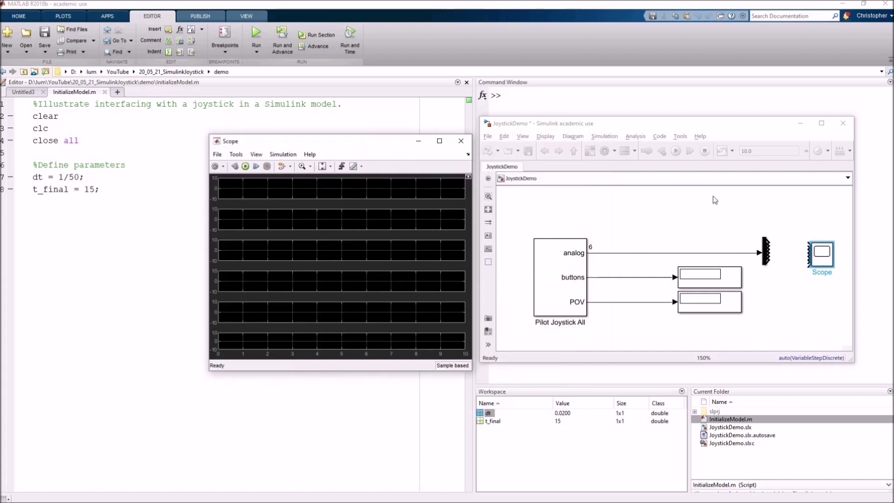
# Step: Connect all six Demux outputs to the Scope inputs
pyautogui.click(765, 251)
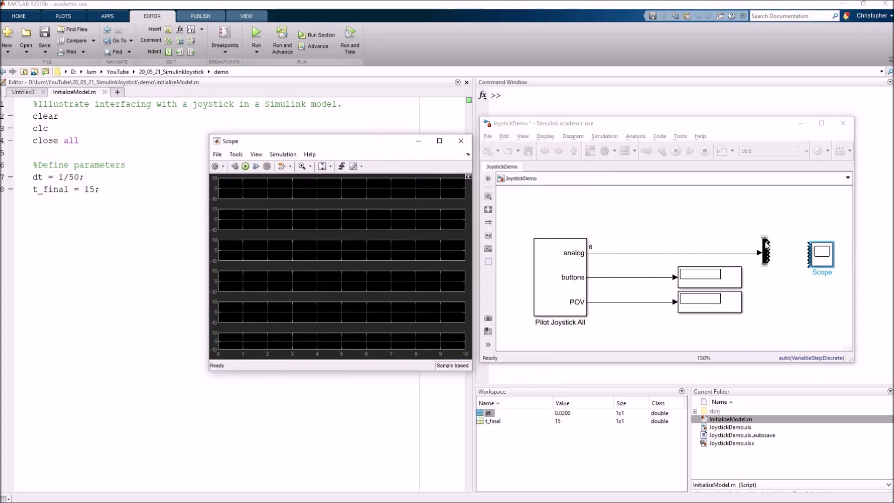
pyautogui.keyDown('ctrl'); pyautogui.click(818, 254); pyautogui.keyUp('ctrl')
pyautogui.click(732, 228)
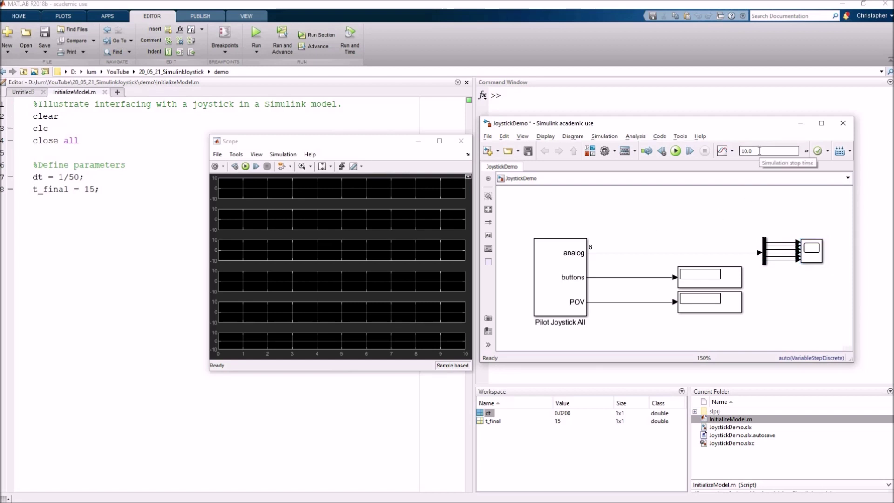
# Step: Set the model's stop time to t_final and save the model
pyautogui.doubleClick(45, 189)
pyautogui.hotkey('ctrl', 'z')
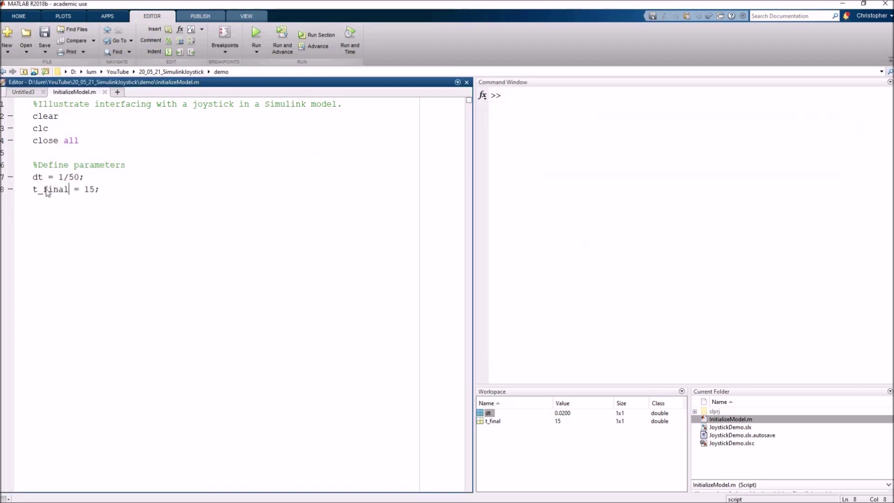
pyautogui.hotkey('alt', 'Tab')
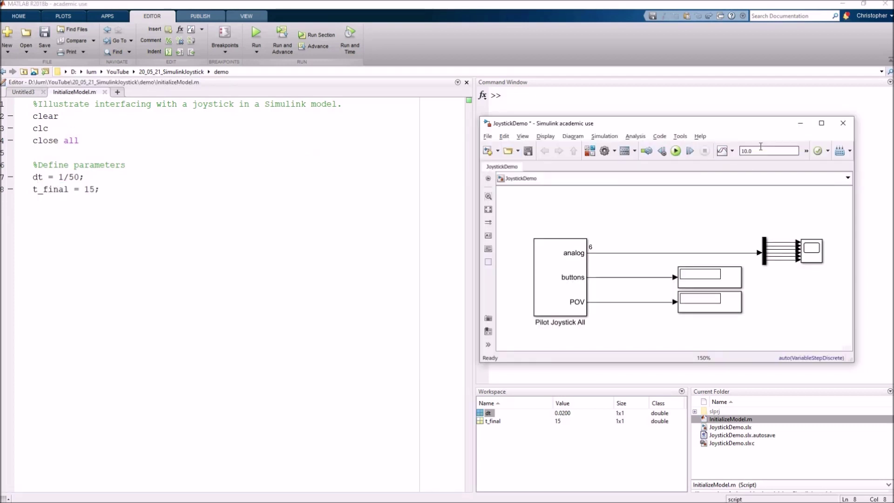
pyautogui.doubleClick(748, 151)
pyautogui.write('t_final')
pyautogui.click(528, 152)
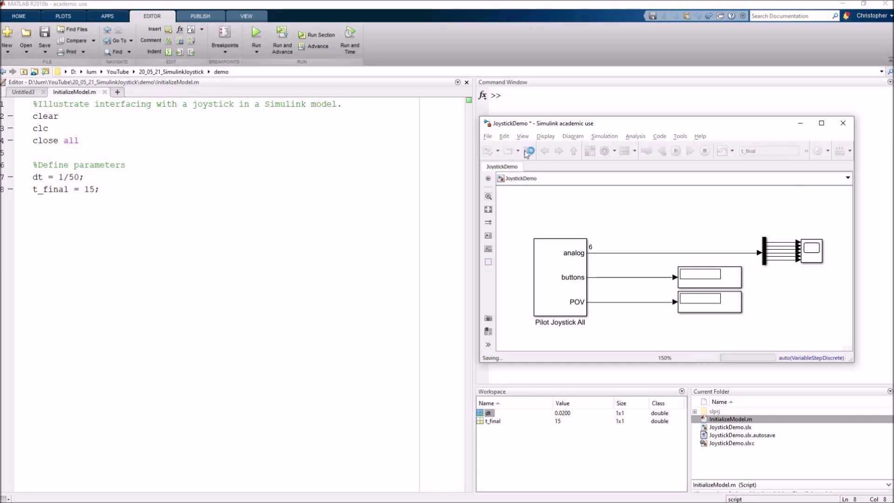
# Step: Open the Scope window and run the simulation to 15 s
pyautogui.doubleClick(804, 258)
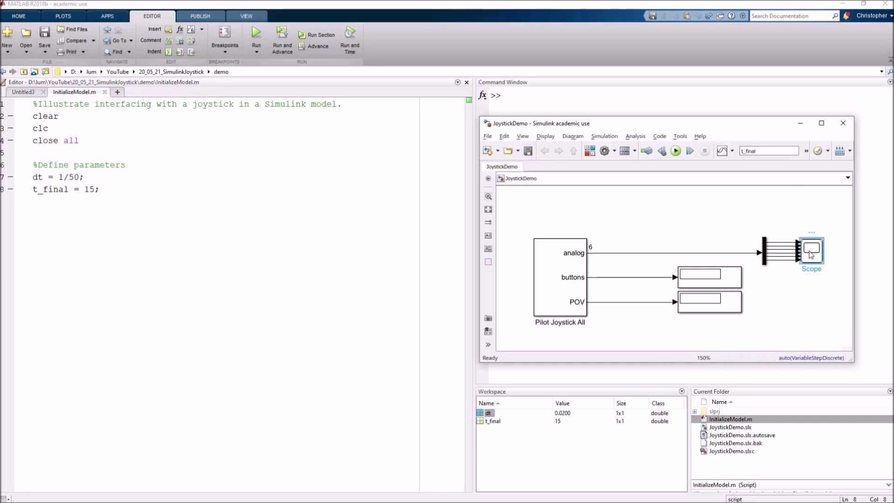
pyautogui.moveTo(398, 135); pyautogui.dragTo(349, 149)
pyautogui.click(647, 181)
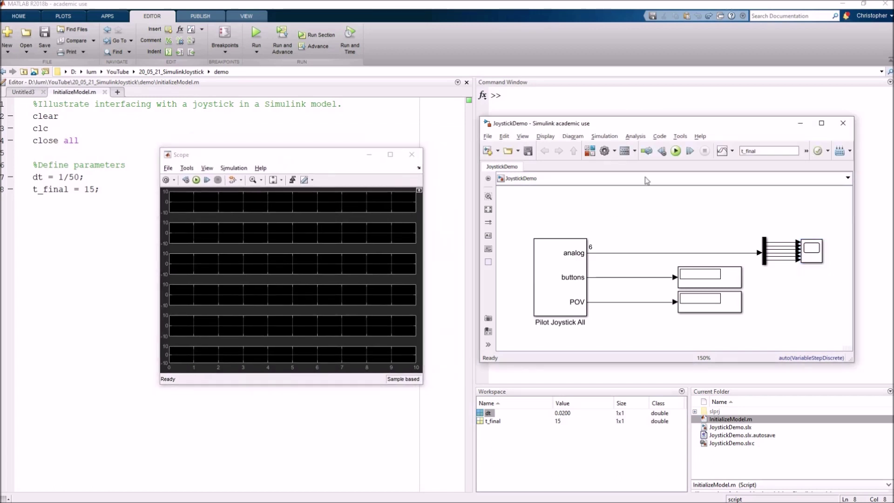
pyautogui.click(675, 151)
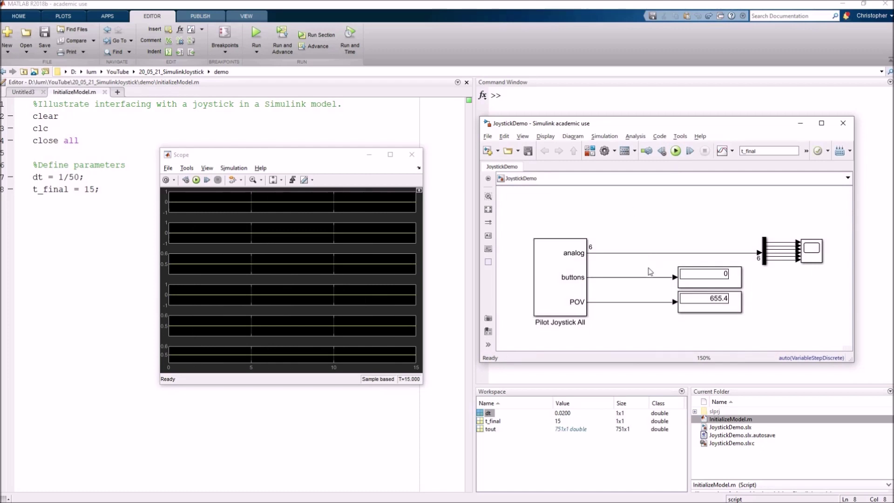
pyautogui.click(695, 269)
pyautogui.moveTo(305, 158); pyautogui.dragTo(333, 185)
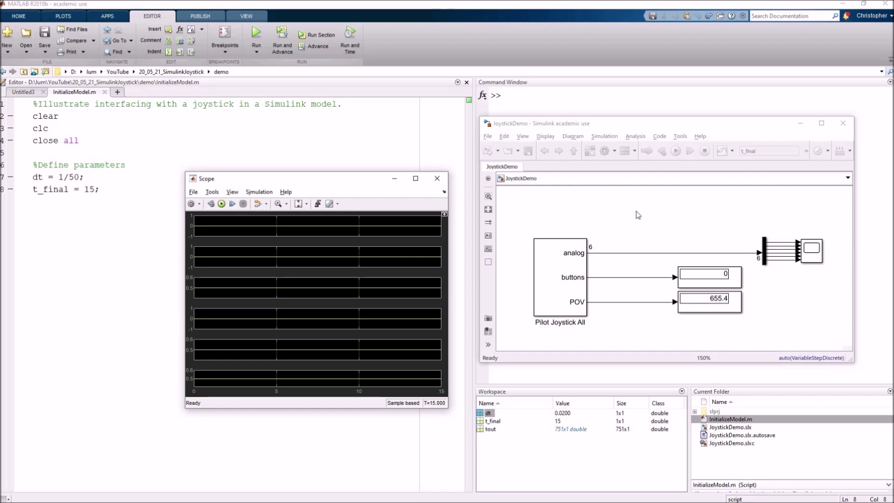
pyautogui.click(647, 217)
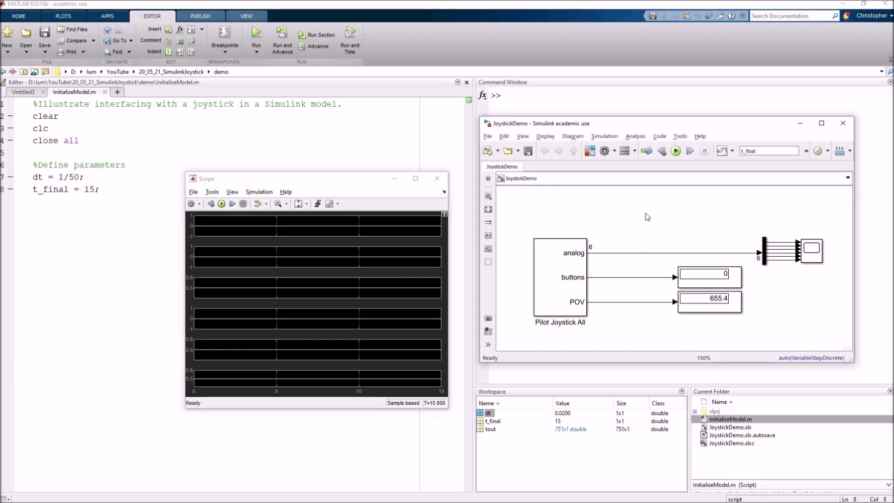
# Step: Add a Simulation Pace block and move the joystick, display and scope blocks lower
pyautogui.click(589, 151)
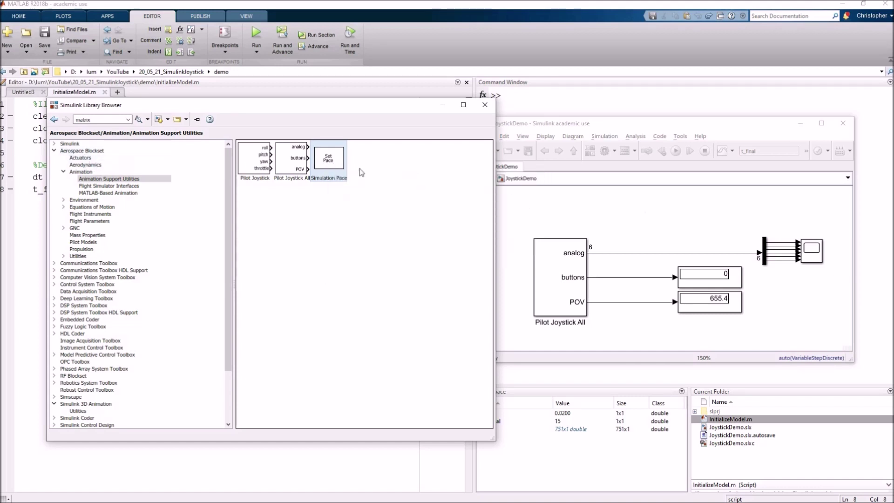
pyautogui.moveTo(326, 161); pyautogui.dragTo(571, 212)
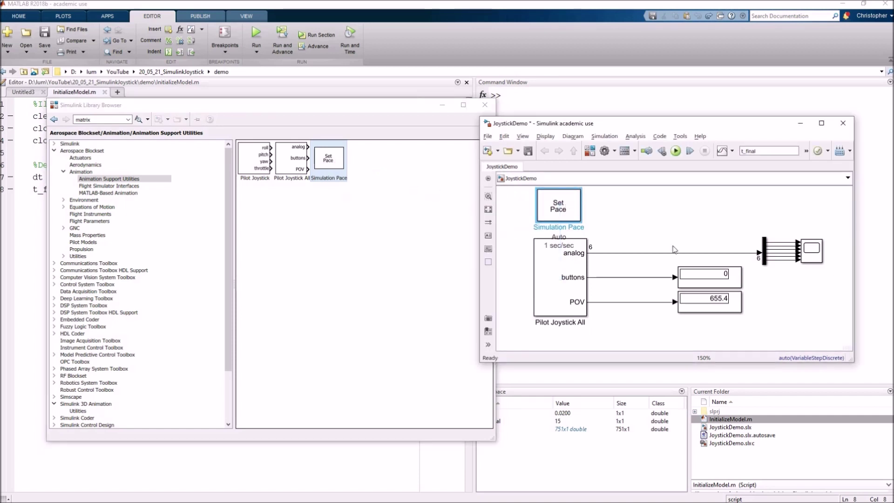
pyautogui.moveTo(854, 359); pyautogui.dragTo(875, 420)
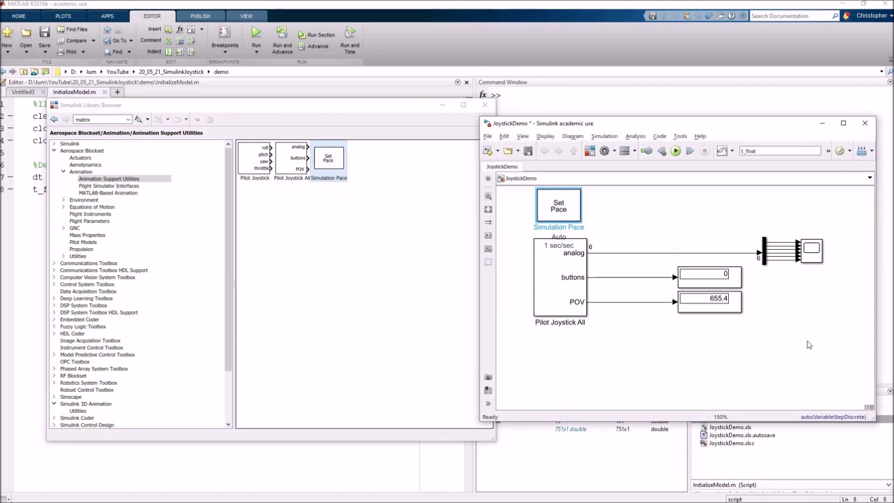
pyautogui.moveTo(838, 343); pyautogui.dragTo(559, 282)
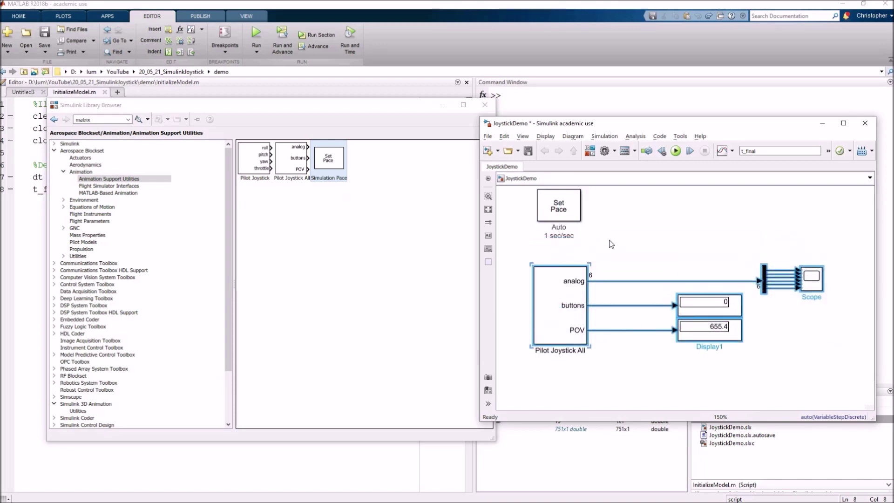
# Step: Set the Simulation Pace block's sample time to dt
pyautogui.click(560, 210)
pyautogui.doubleClick(560, 210)
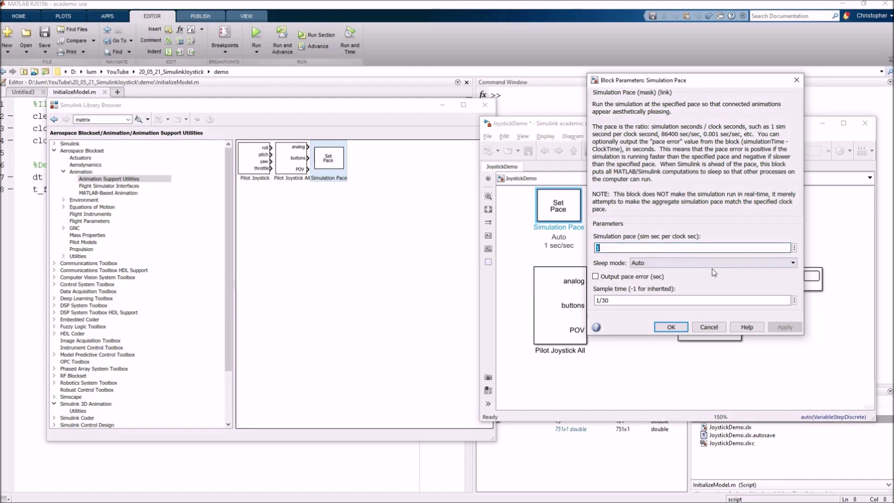
pyautogui.tripleClick(614, 300)
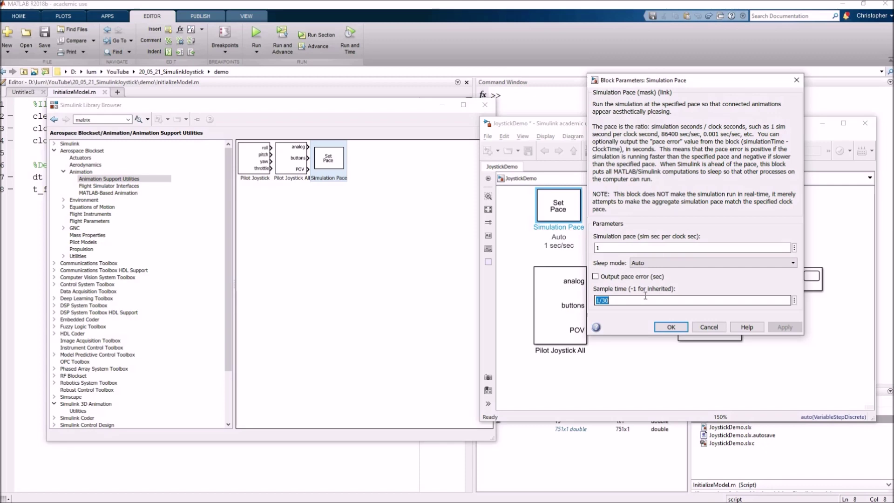
pyautogui.write('dt')
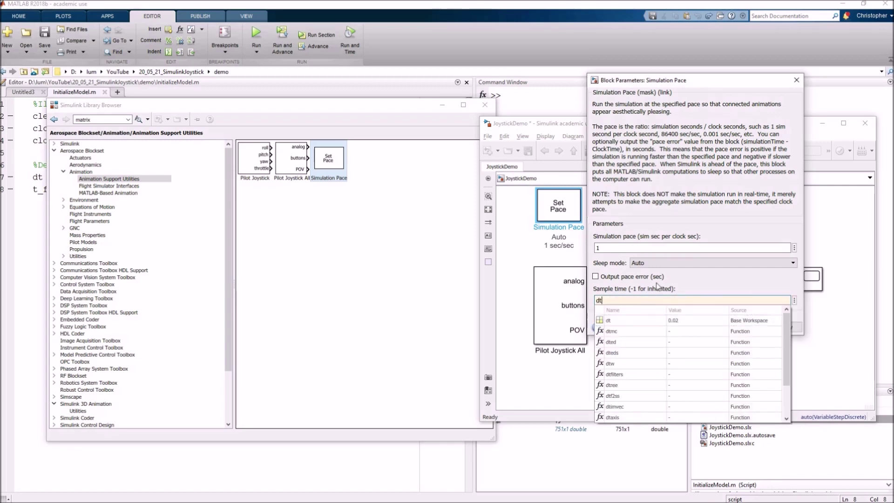
pyautogui.press('Escape')
pyautogui.click(670, 328)
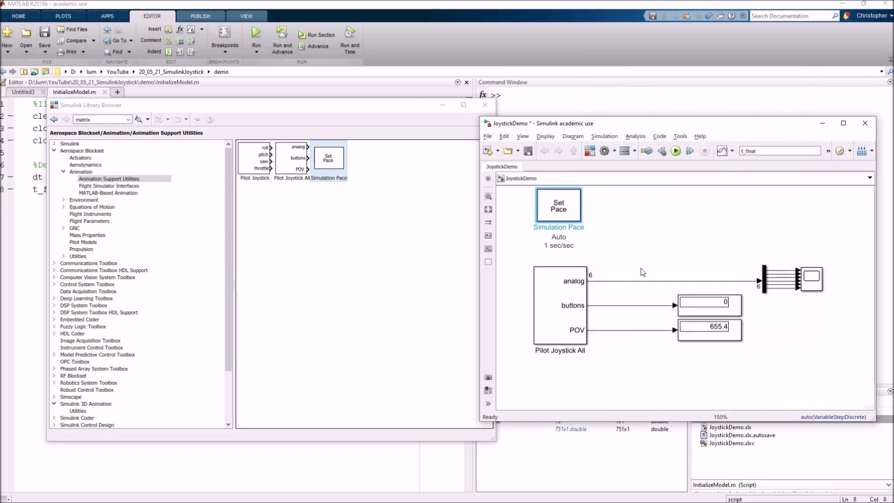
# Step: Save JoystickDemo, rerun it at real-time pace to 15 s, and view the six Scope traces
pyautogui.click(533, 153)
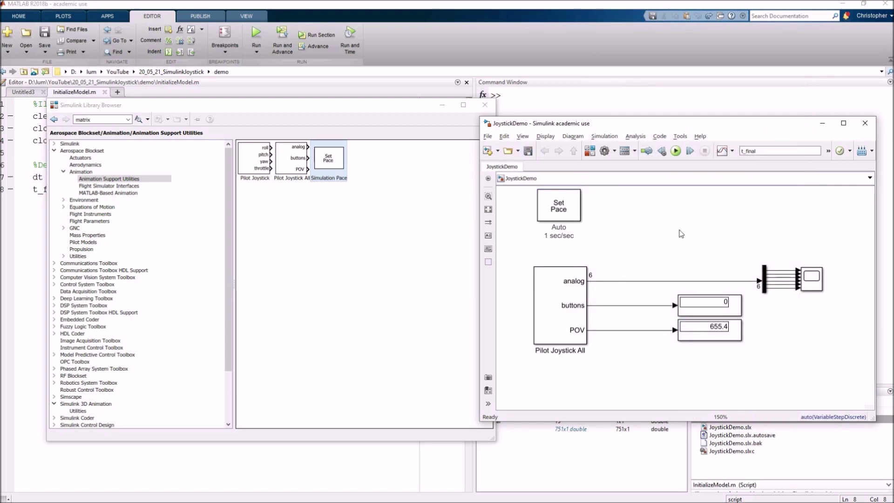
pyautogui.click(676, 151)
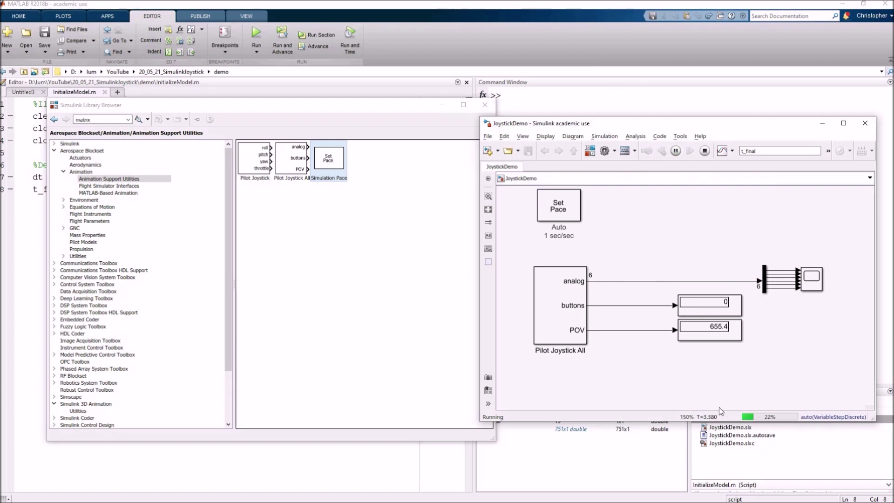
pyautogui.doubleClick(809, 289)
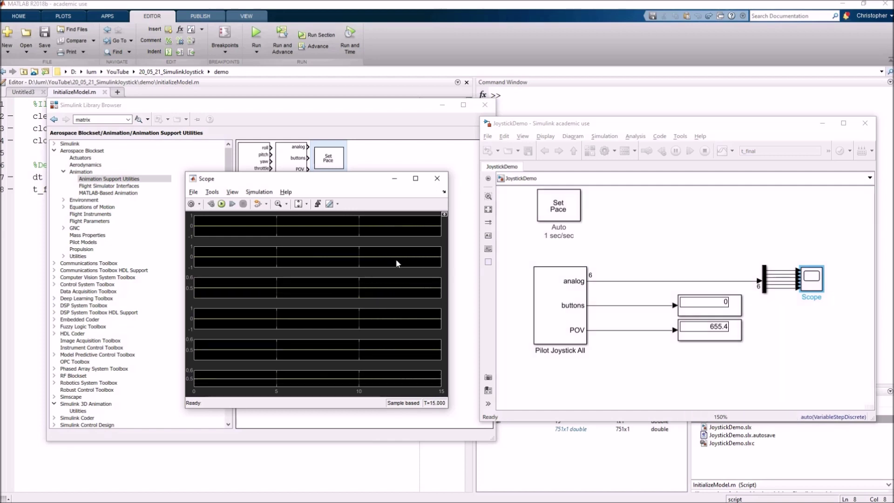
pyautogui.click(553, 292)
# Step: Switch the joystick block to Joystick2, save, and rerun the simulation
pyautogui.doubleClick(565, 305)
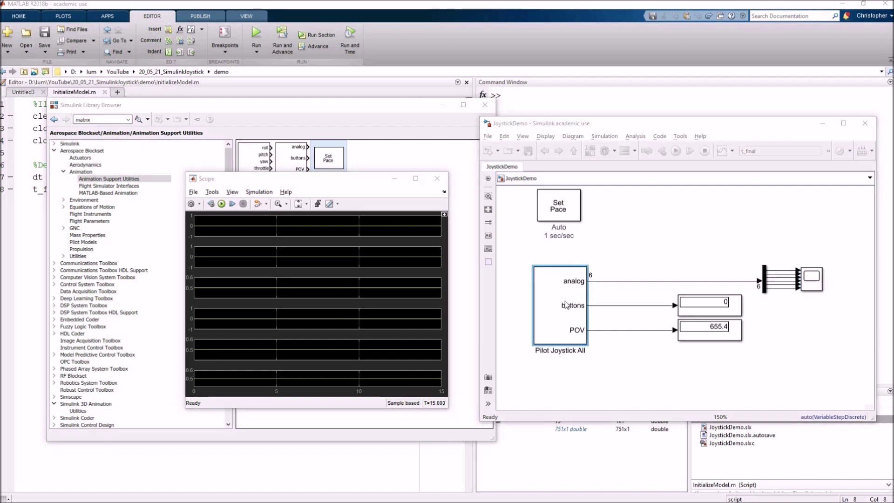
pyautogui.click(685, 365)
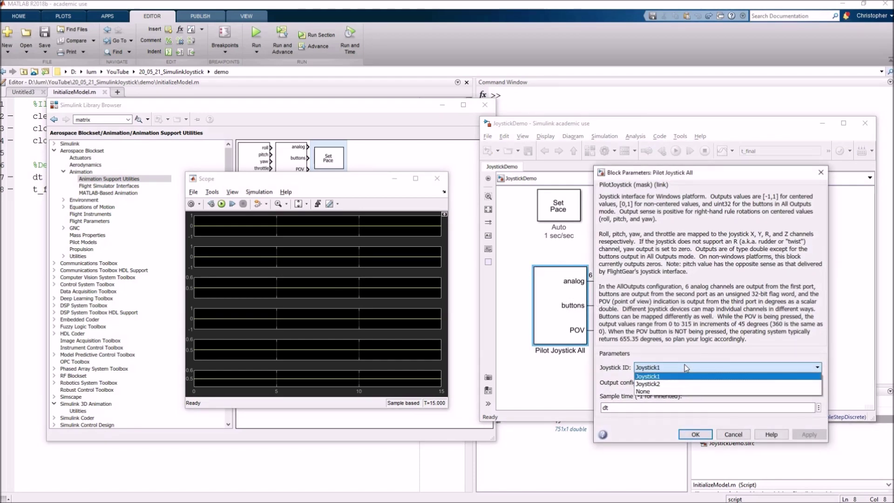
pyautogui.click(688, 385)
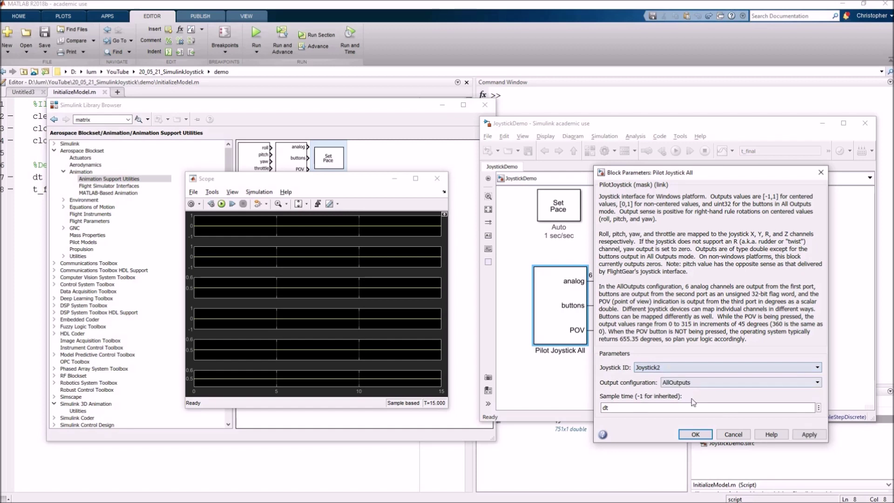
pyautogui.click(693, 435)
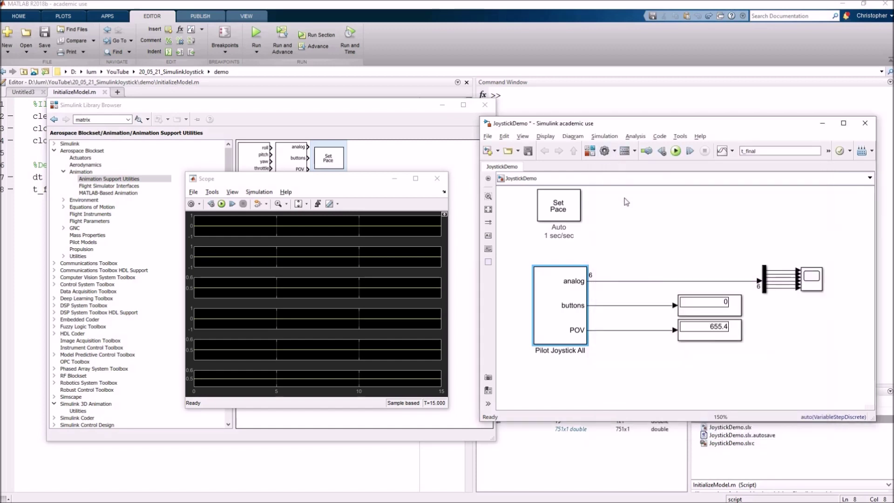
pyautogui.click(529, 153)
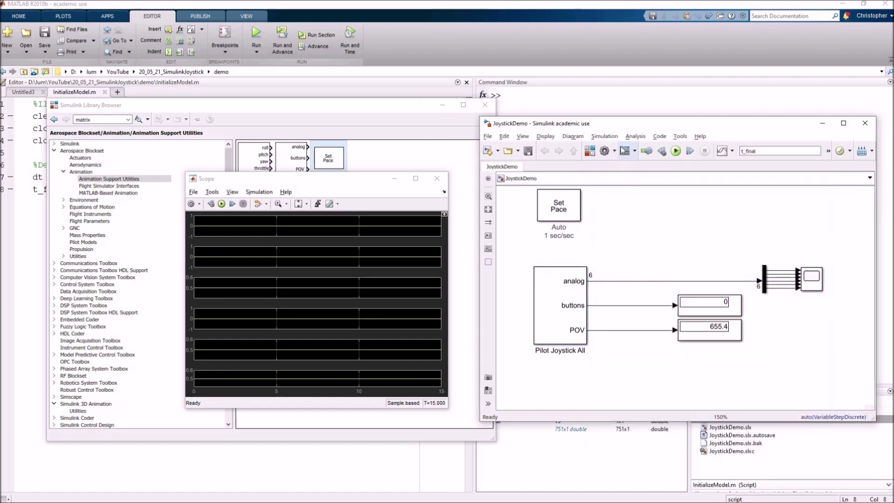
pyautogui.click(675, 153)
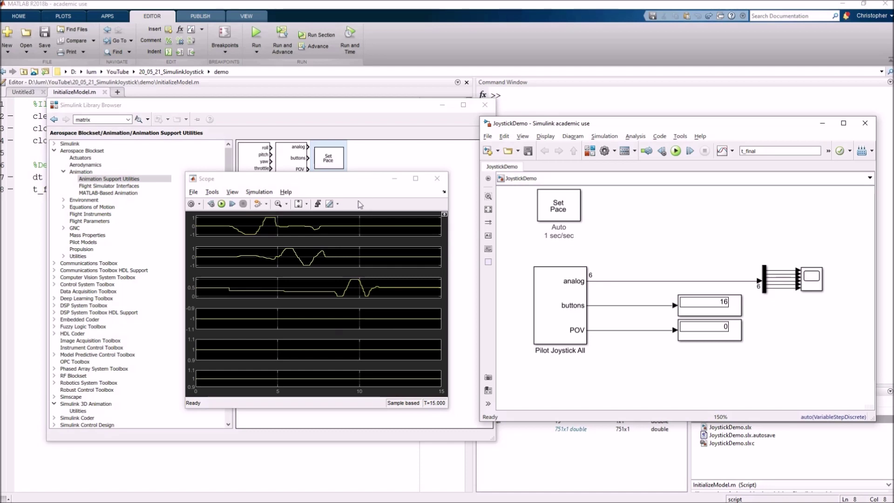
# Step: Snap the Scope window to the left half of the screen and JoystickDemo to the right
pyautogui.click(308, 203)
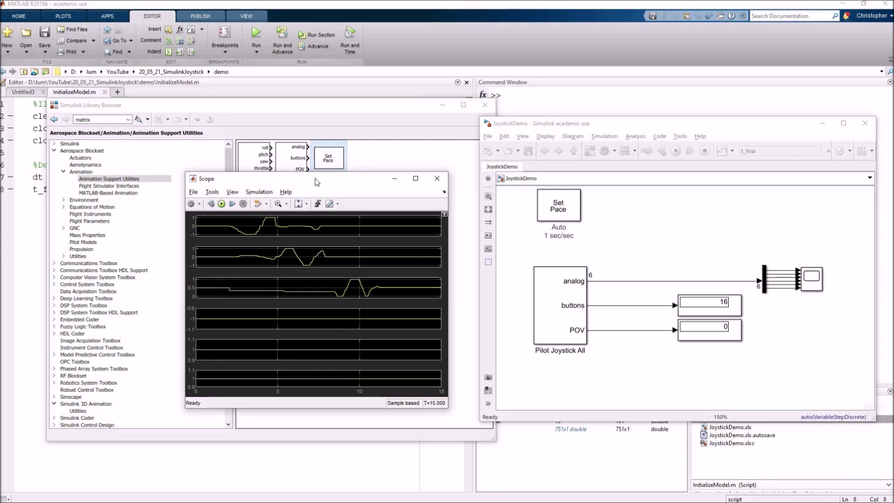
pyautogui.moveTo(316, 182); pyautogui.dragTo(289, 144)
pyautogui.press('super+Left')
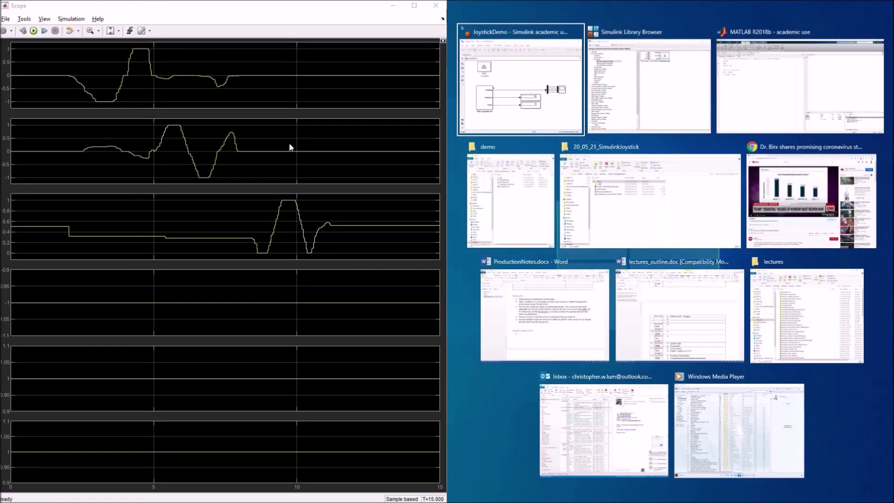
pyautogui.click(528, 70)
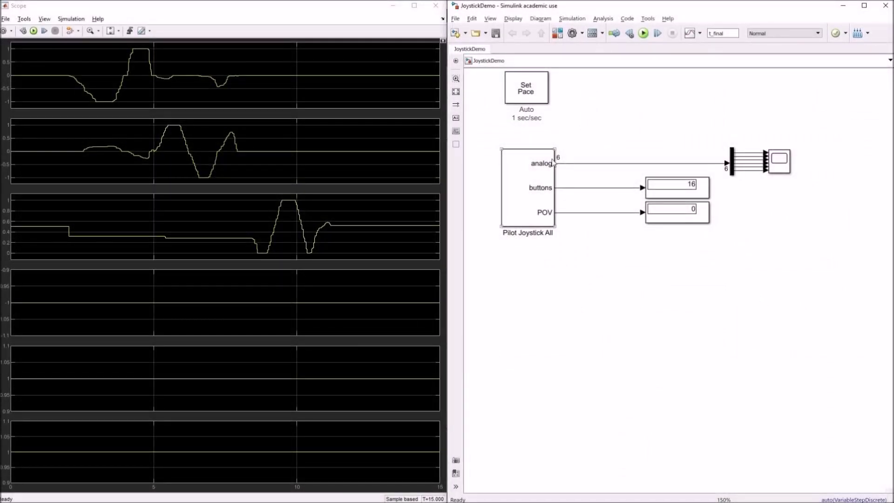
# Step: Run JoystickDemo repeatedly, logging joystick axes, button presses and POV signals
pyautogui.click(643, 33)
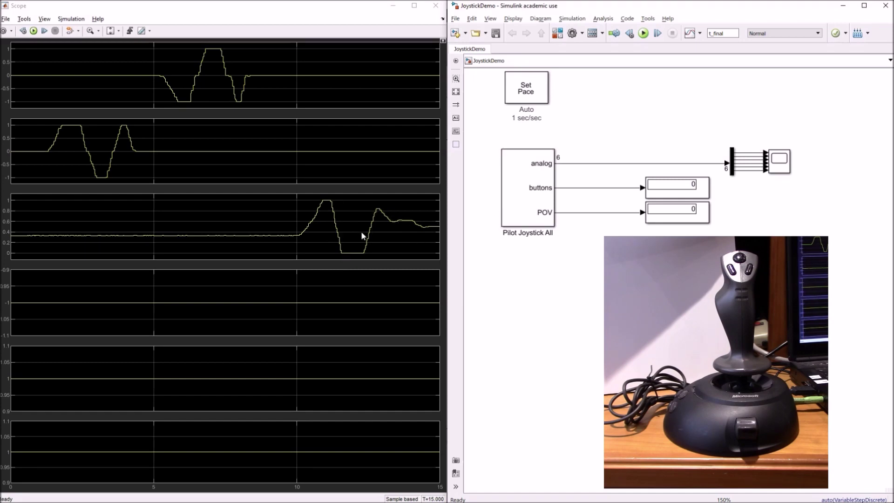
pyautogui.click(678, 195)
pyautogui.click(644, 35)
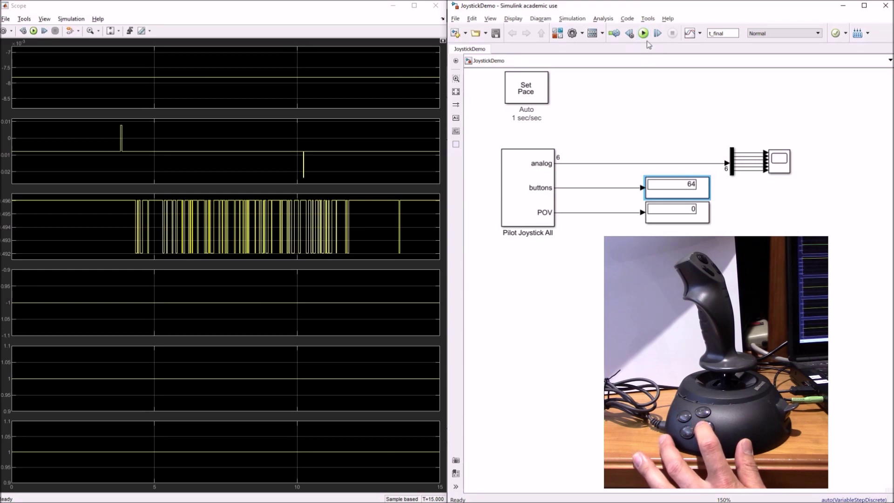
pyautogui.click(643, 33)
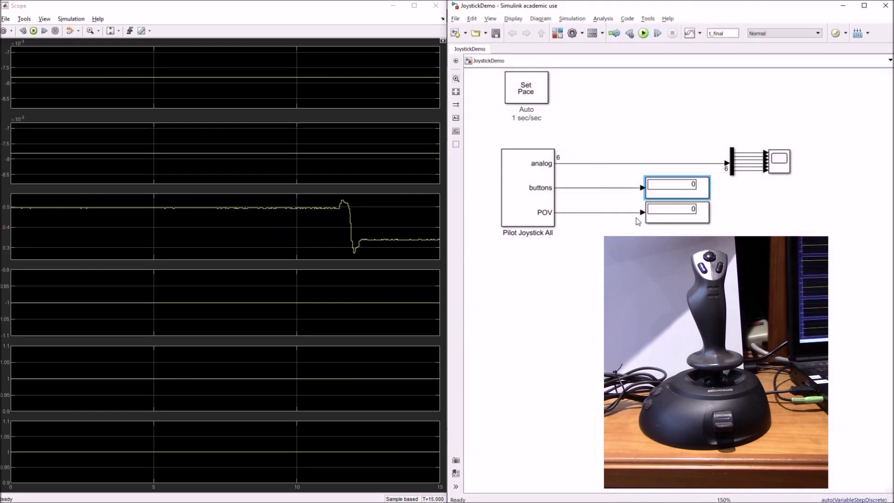
pyautogui.click(591, 213)
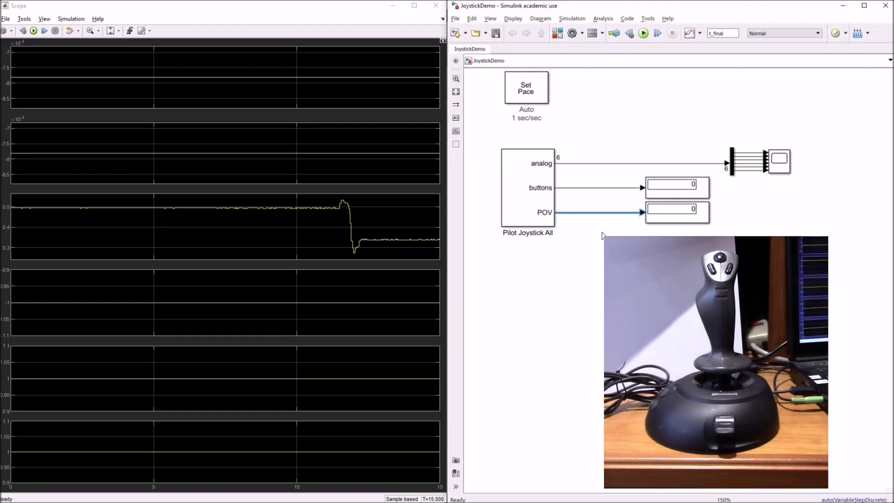
pyautogui.click(518, 179)
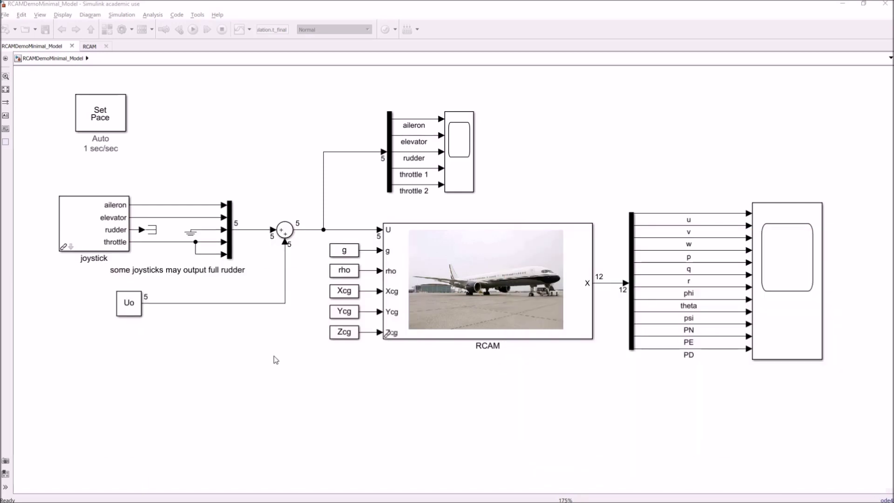
# Step: Inspect the RCAM aircraft, Uo and joystick blocks, then open the joystick subsystem
pyautogui.click(404, 301)
pyautogui.click(317, 289)
pyautogui.click(129, 308)
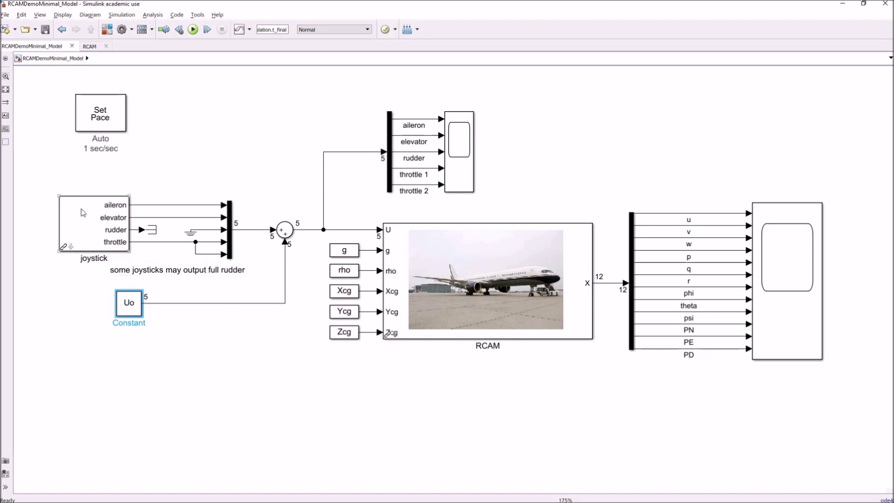
pyautogui.moveTo(45, 181); pyautogui.dragTo(242, 285)
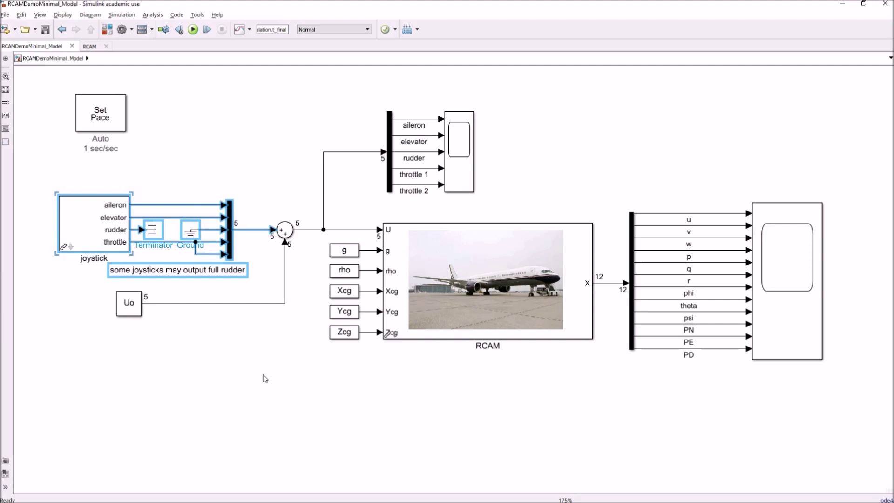
pyautogui.click(265, 378)
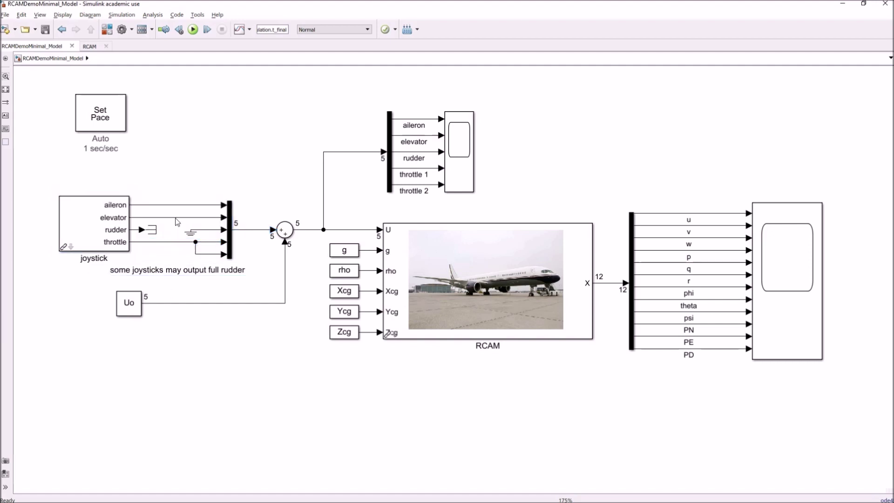
pyautogui.doubleClick(65, 246)
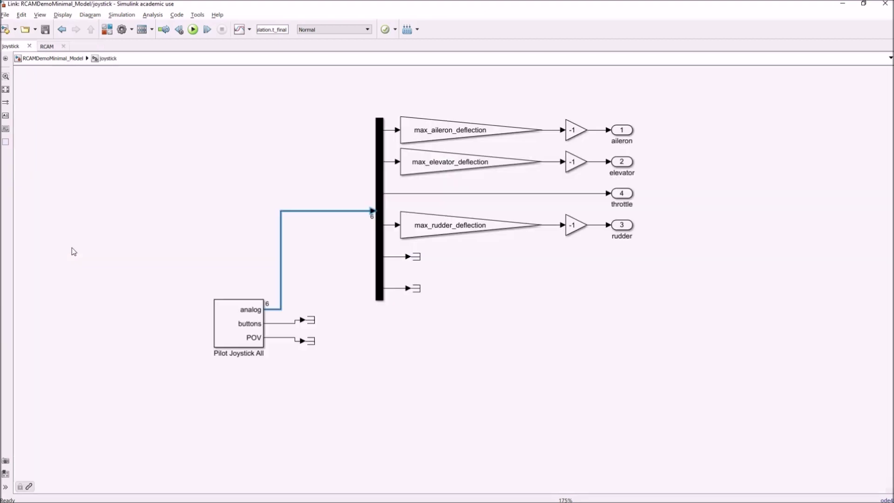
# Step: Inspect Pilot Joystick All, its analog line and the deflection gains, then return to RCAMDemoMinimal_Model
pyautogui.click(231, 335)
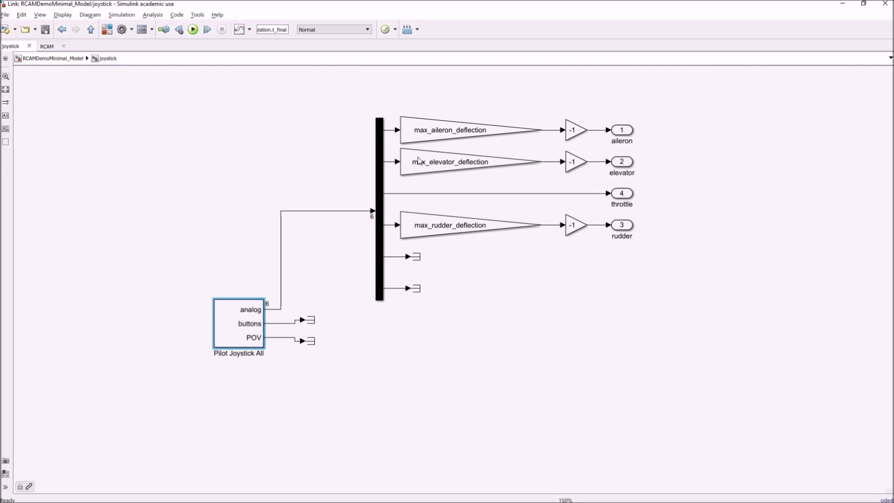
pyautogui.click(281, 237)
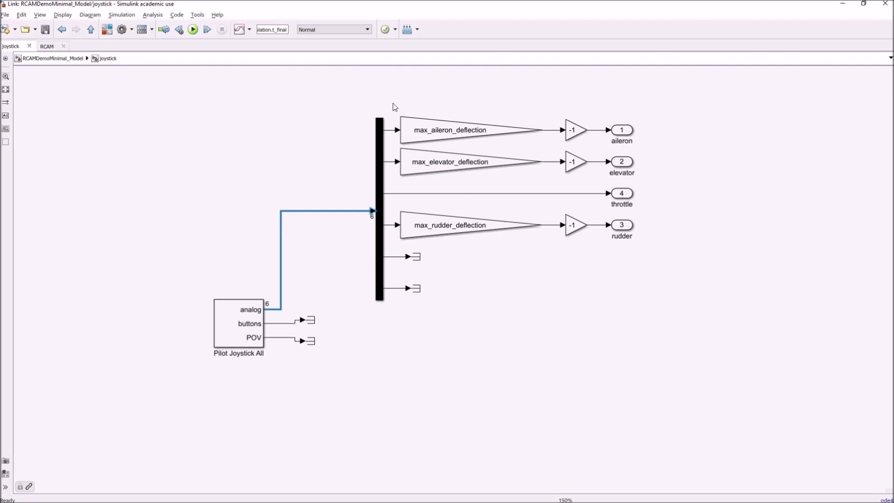
pyautogui.moveTo(391, 107); pyautogui.dragTo(595, 242)
pyautogui.click(449, 248)
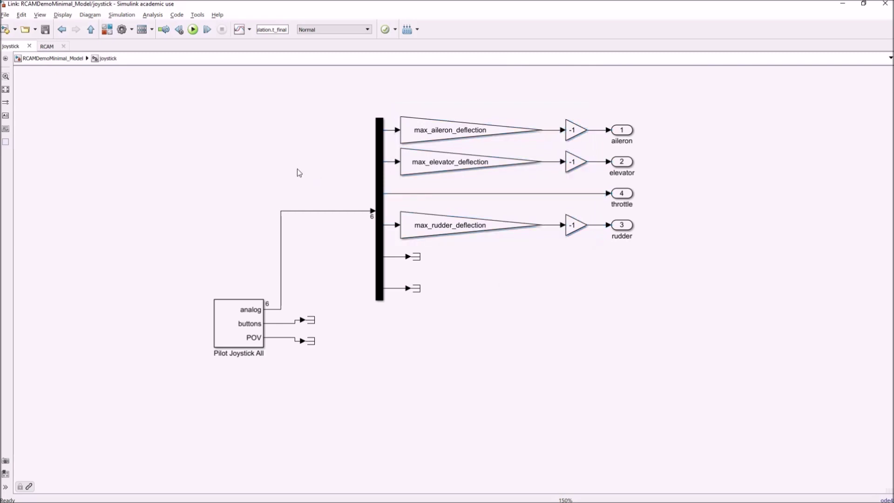
pyautogui.click(91, 29)
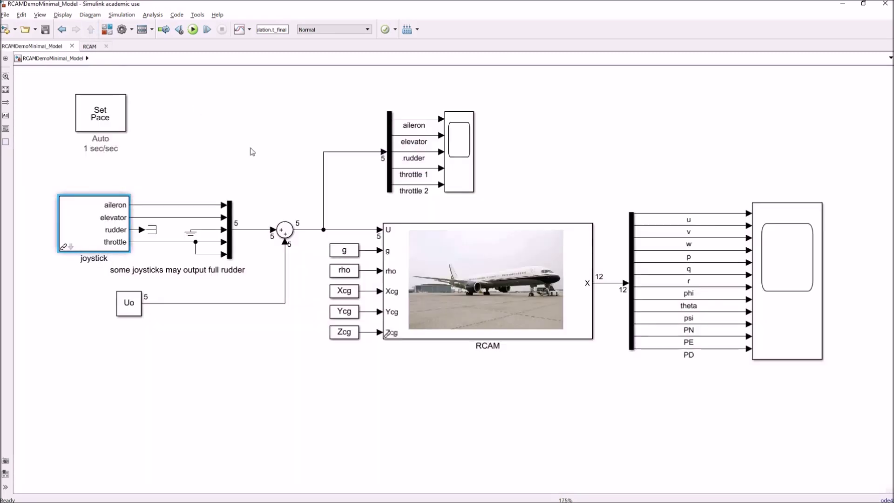
# Step: Open Scope1 and run the RCAM model, viewing the control traces full-screen, then restore
pyautogui.doubleClick(460, 164)
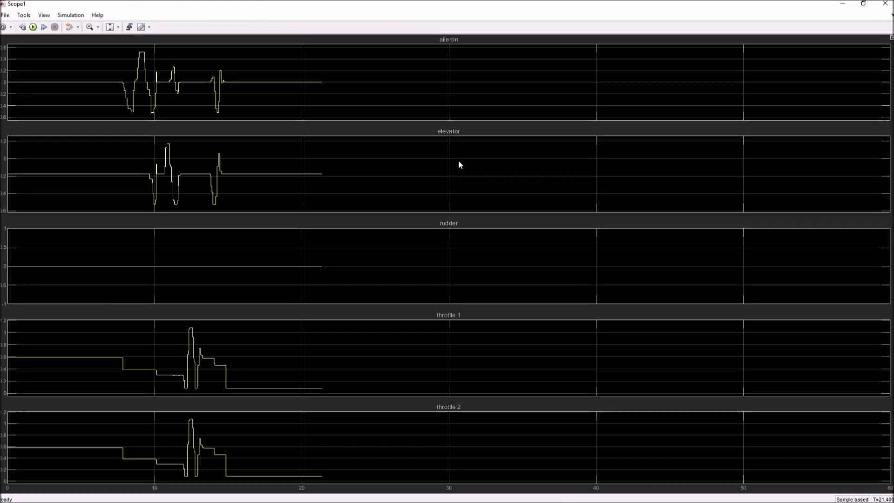
pyautogui.doubleClick(335, 4)
pyautogui.moveTo(326, 71); pyautogui.dragTo(316, 100)
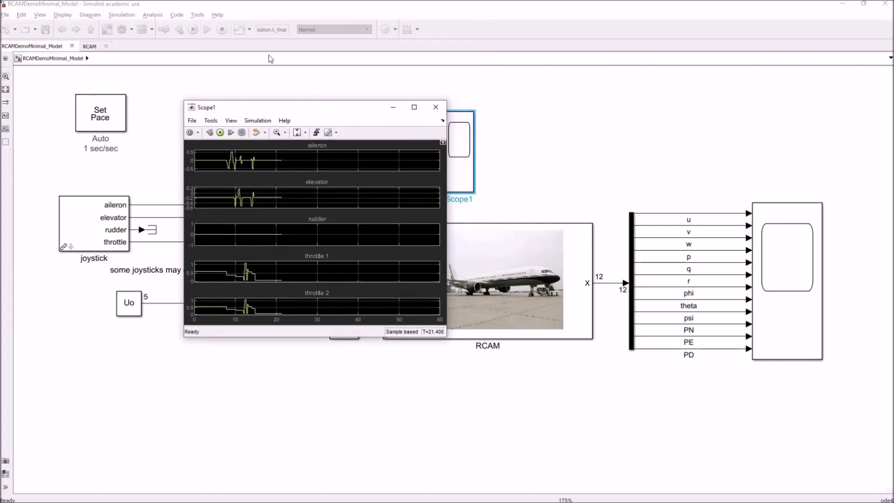
pyautogui.click(194, 30)
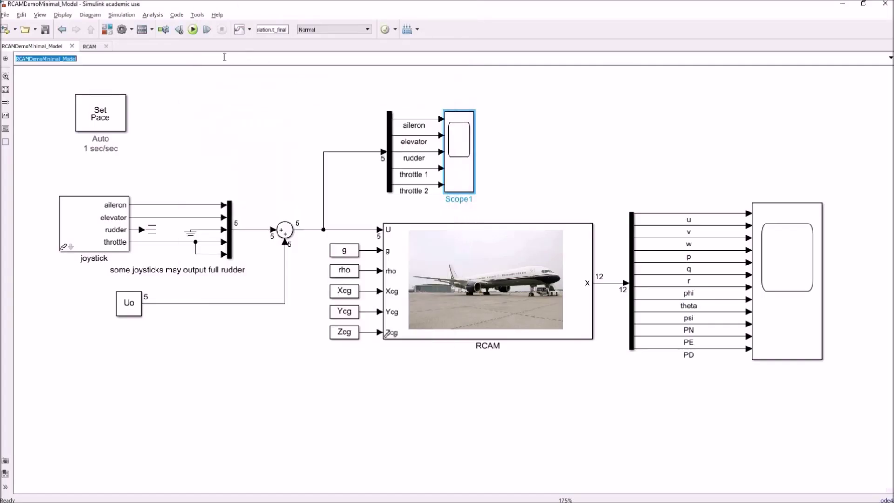
pyautogui.doubleClick(458, 150)
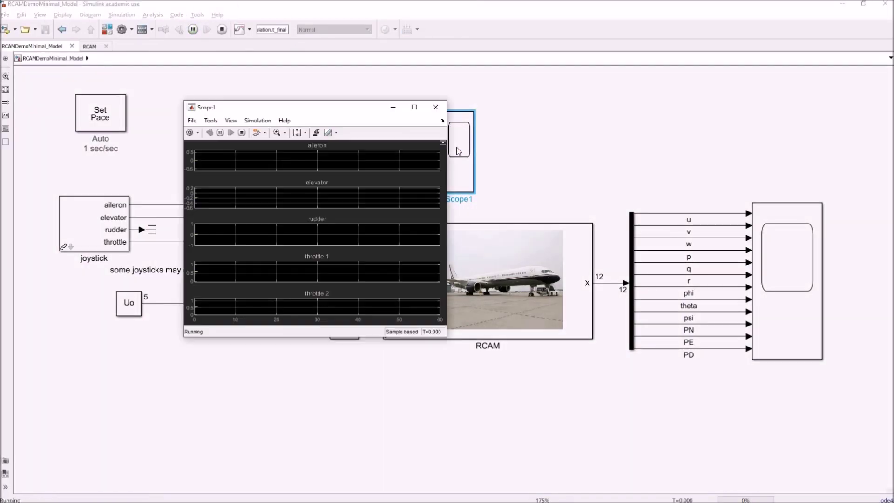
pyautogui.click(414, 107)
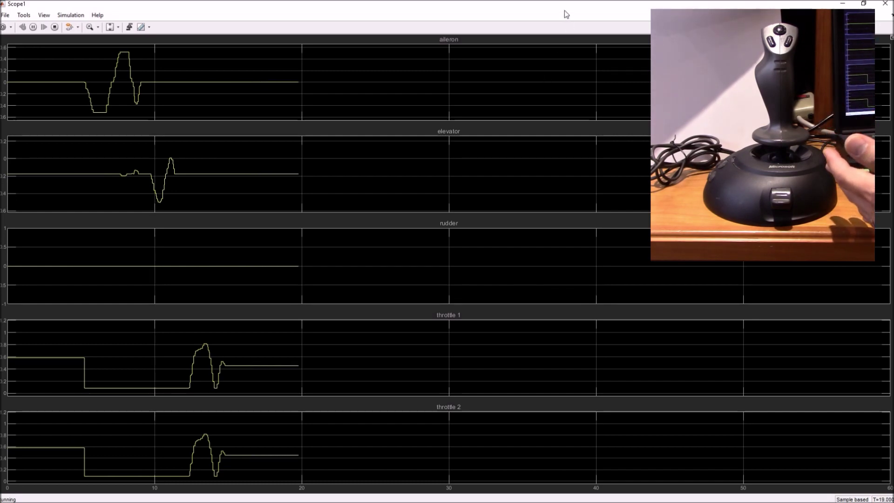
pyautogui.doubleClick(546, 8)
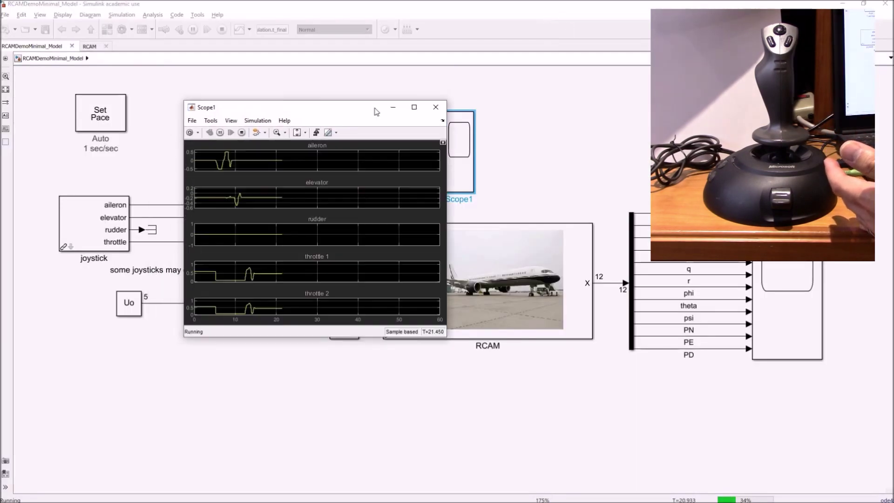
# Step: Open the aircraft-state Scope, rerun the simulation, and scale the axes to fit all twelve states
pyautogui.click(260, 87)
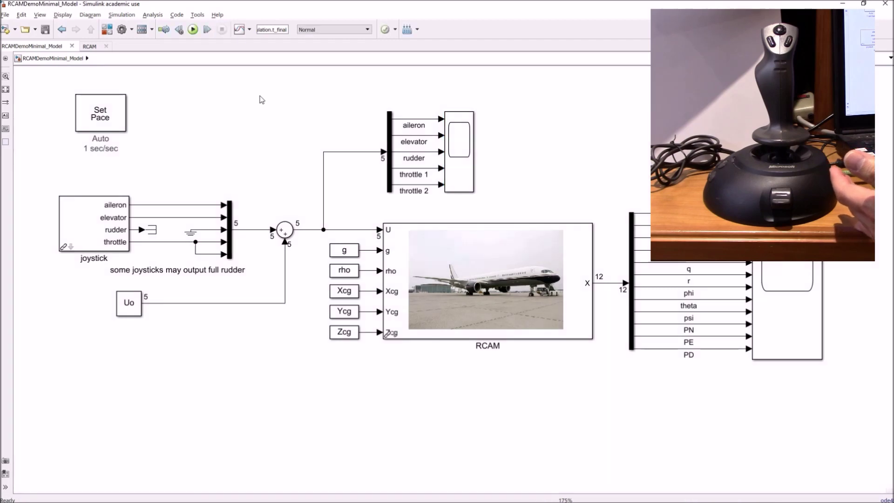
pyautogui.click(463, 165)
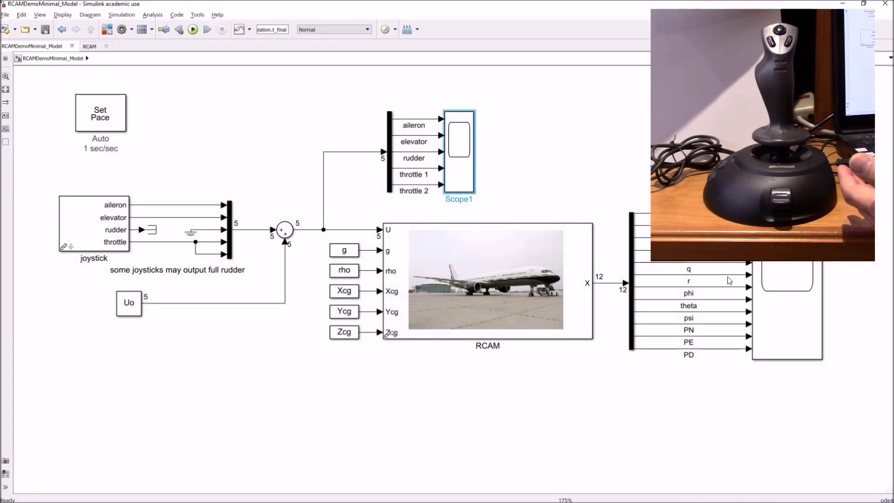
pyautogui.click(783, 291)
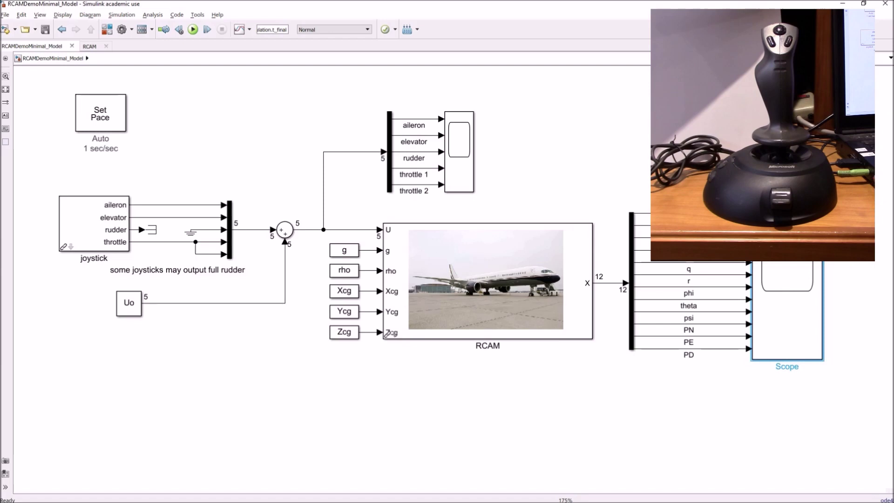
pyautogui.click(463, 146)
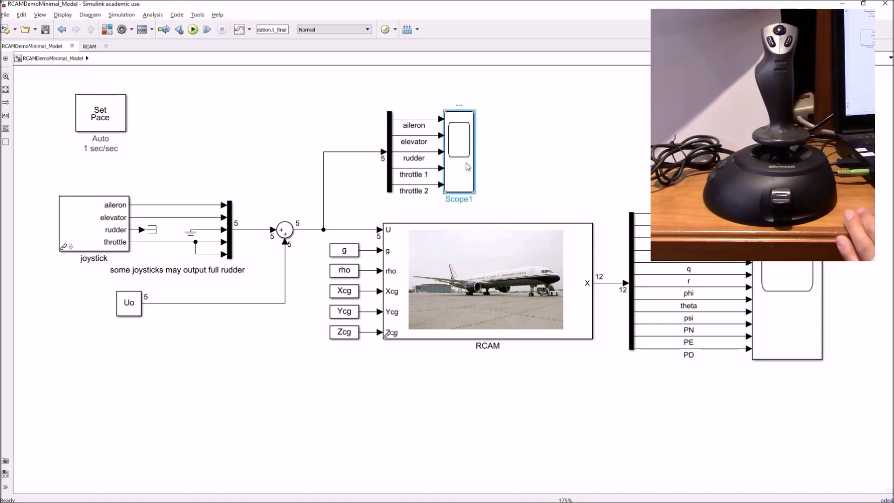
pyautogui.doubleClick(778, 288)
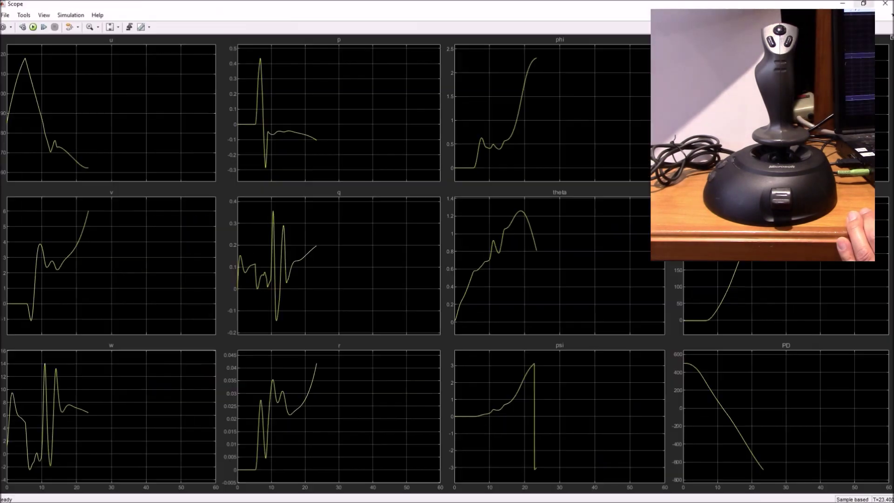
pyautogui.click(33, 27)
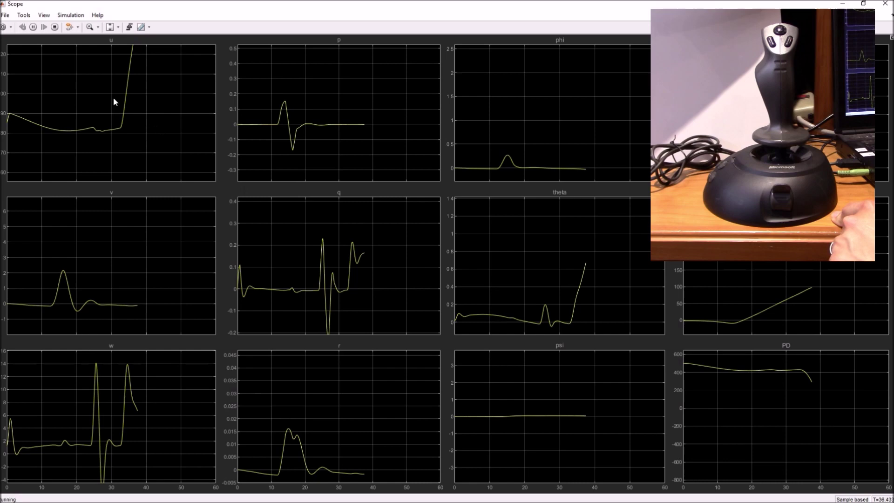
pyautogui.click(110, 27)
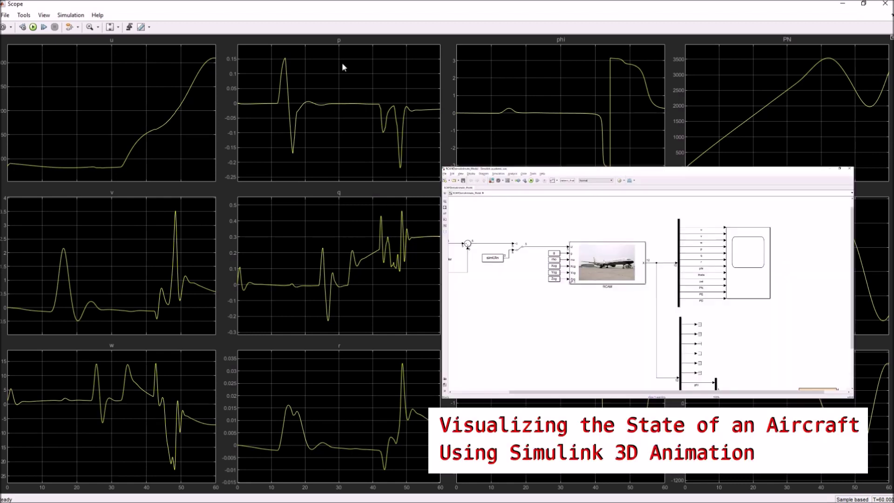
# Step: Restore the aircraft-state Scope window to a smaller size
pyautogui.doubleClick(362, 10)
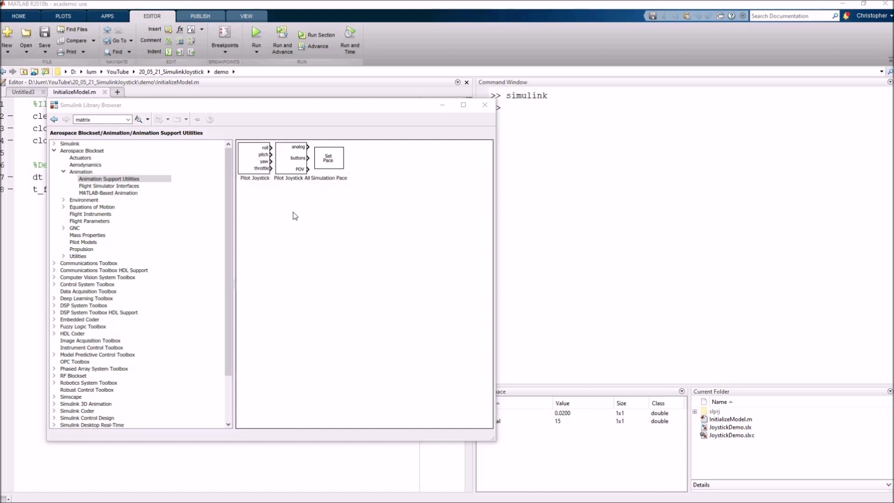
# Step: Compare the Pilot Joystick blocks with the Joystick Input block in Simulink 3D Animation
pyautogui.click(290, 162)
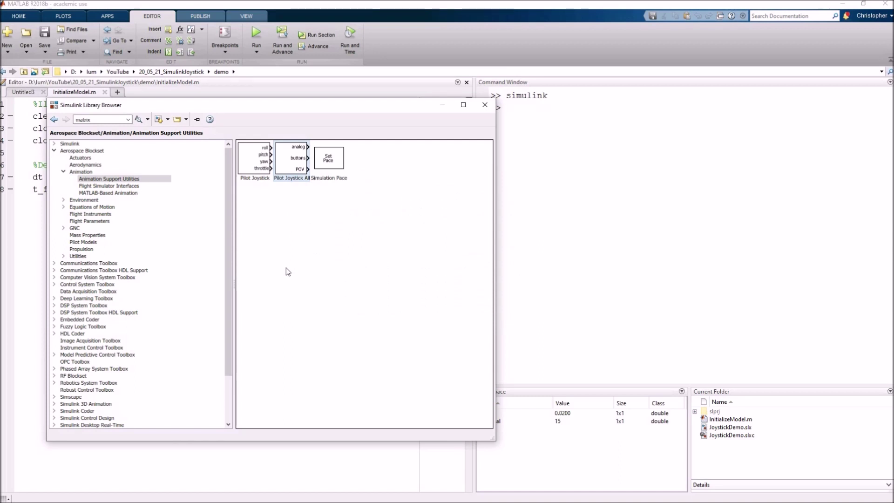
pyautogui.click(254, 169)
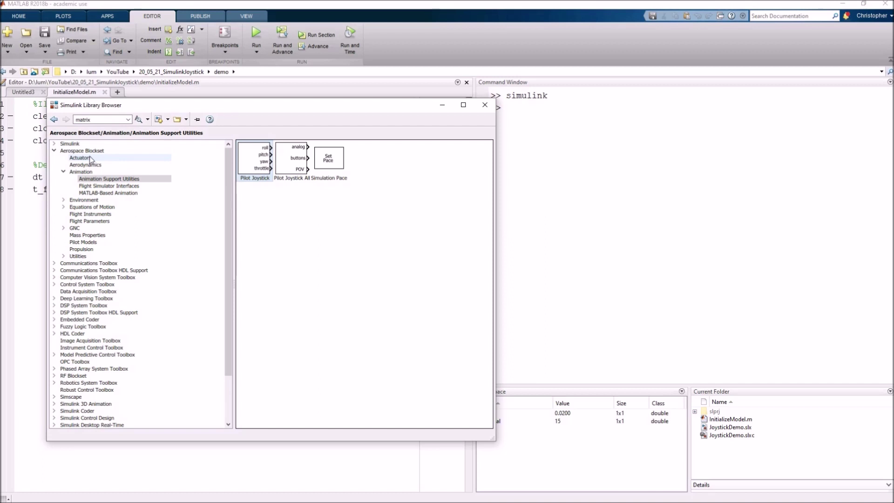
pyautogui.click(54, 150)
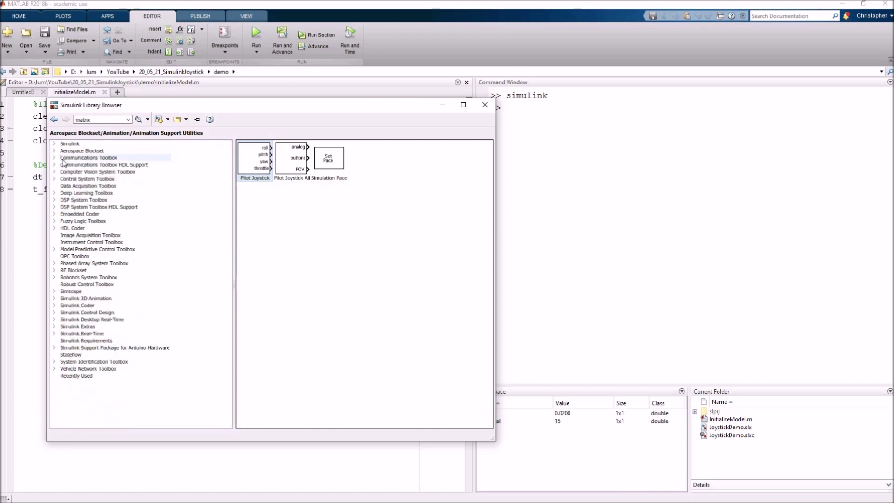
pyautogui.click(83, 300)
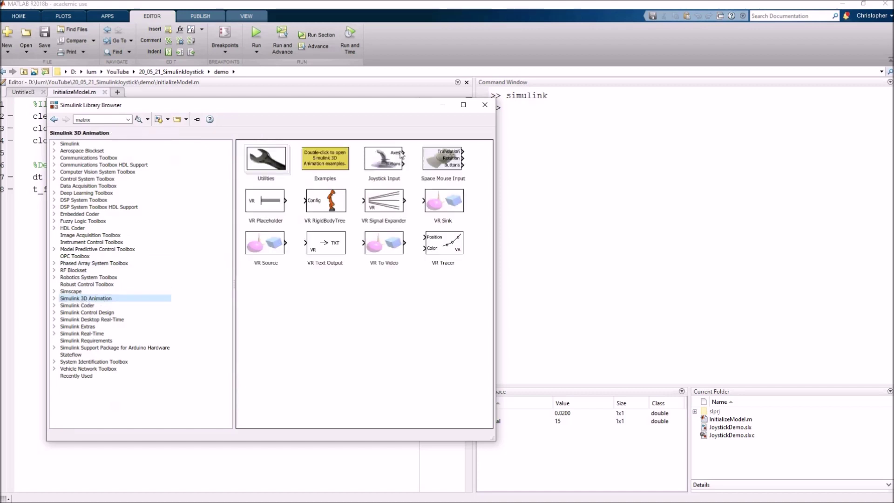
pyautogui.click(376, 169)
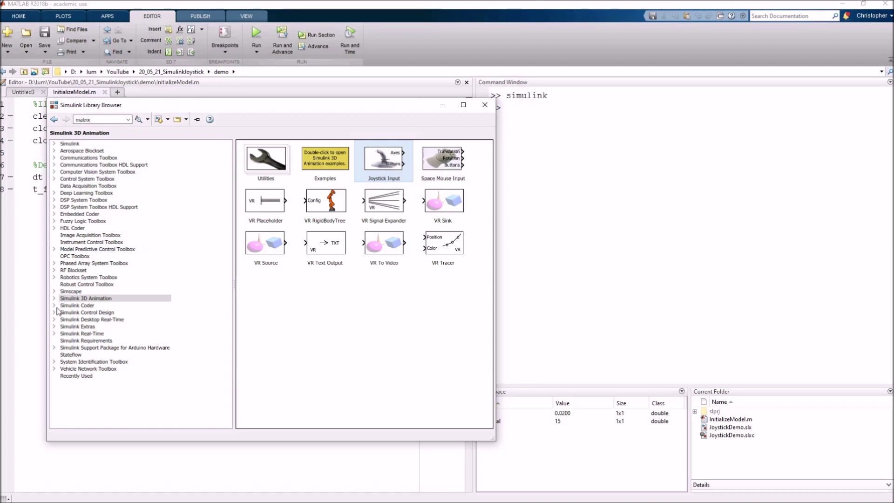
pyautogui.click(98, 299)
pyautogui.click(578, 161)
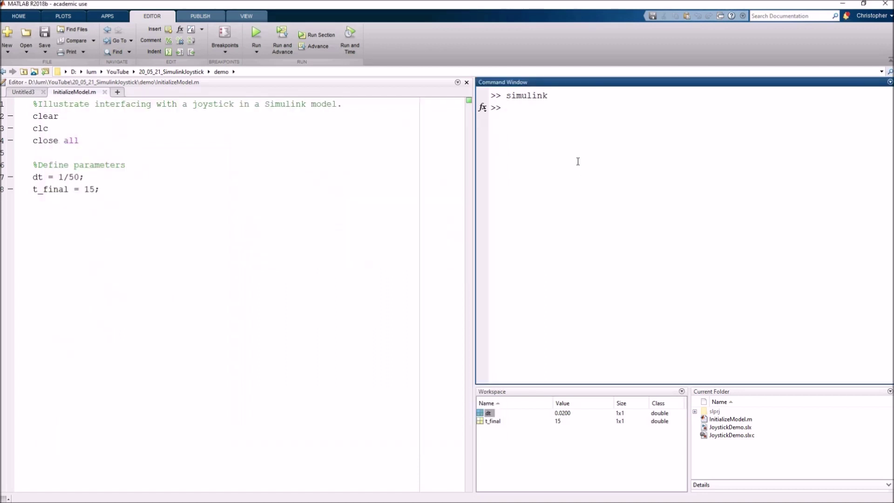
# Step: Run vrcrane_joystick, place the VR Portal Crane view left and the model right, and start it
pyautogui.write('vrcrane_joystick')
pyautogui.press('Return')
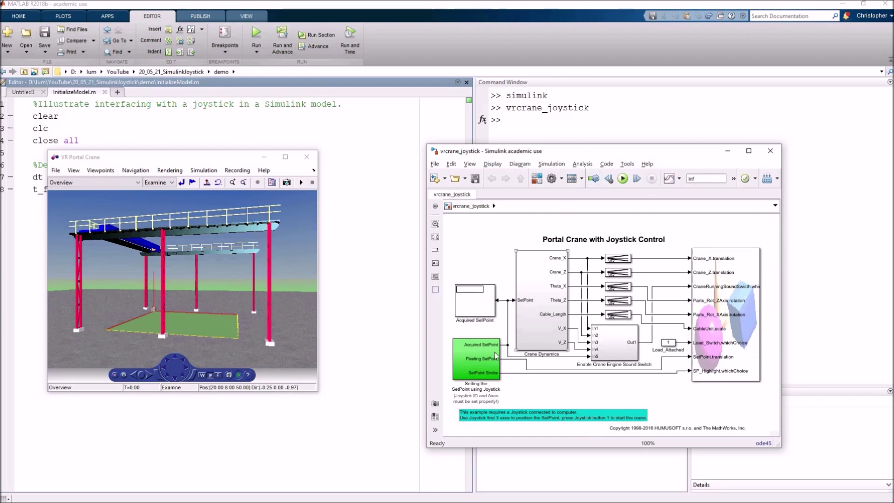
pyautogui.click(195, 160)
pyautogui.press('super+Left')
pyautogui.press('Return')
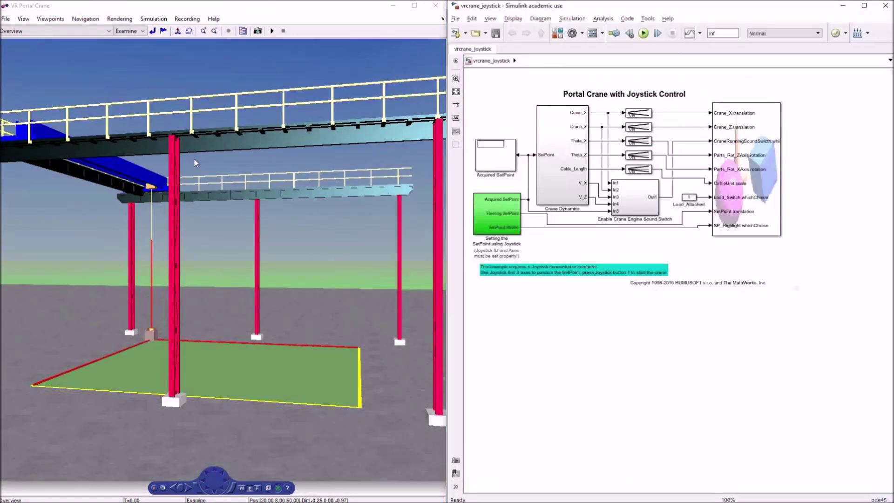
pyautogui.click(643, 33)
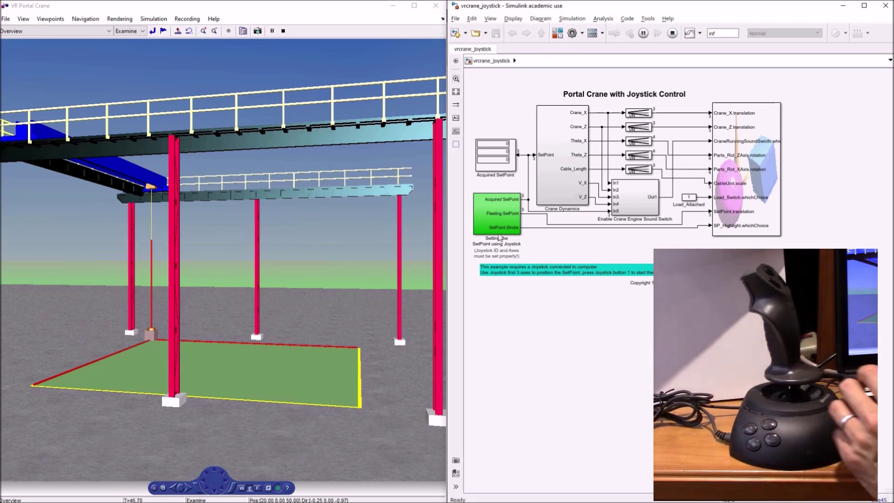
# Step: Open the Setting the SetPoint using Joystick subsystem and select its Joystick Input block
pyautogui.doubleClick(496, 216)
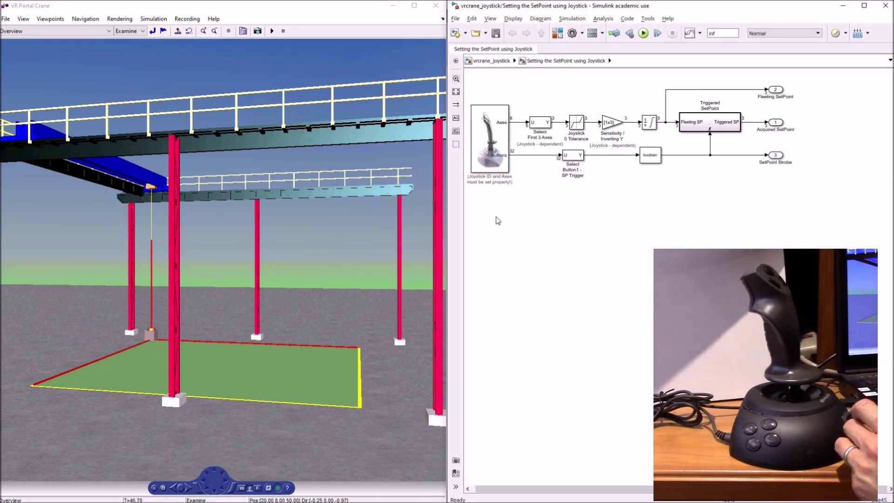
pyautogui.click(534, 287)
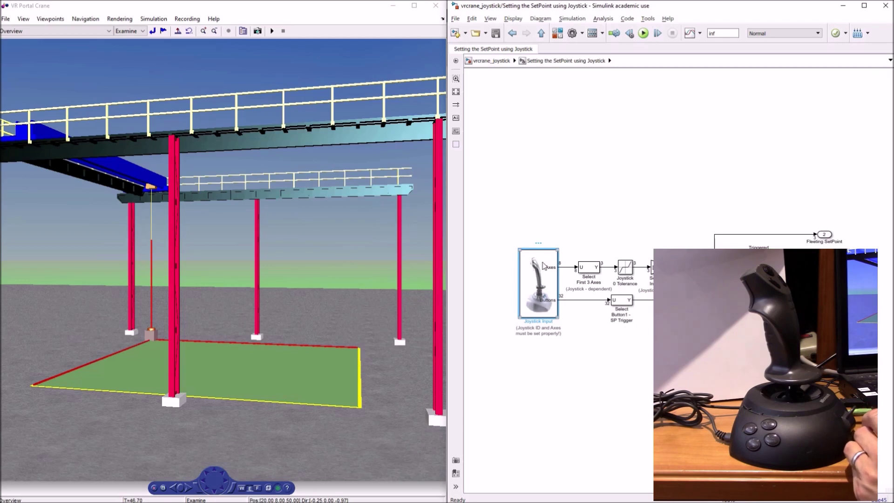
# Step: Change the Joystick Input block's Joystick ID to 2 and rerun the simulation
pyautogui.doubleClick(540, 291)
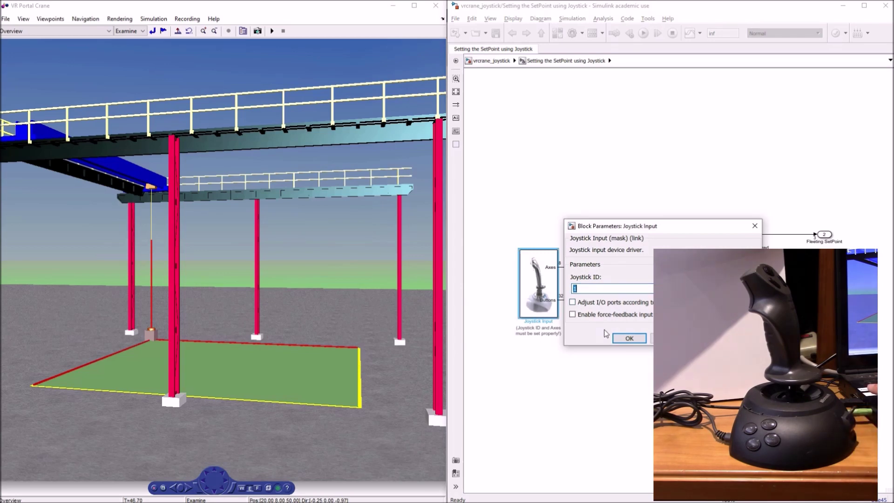
pyautogui.write('2')
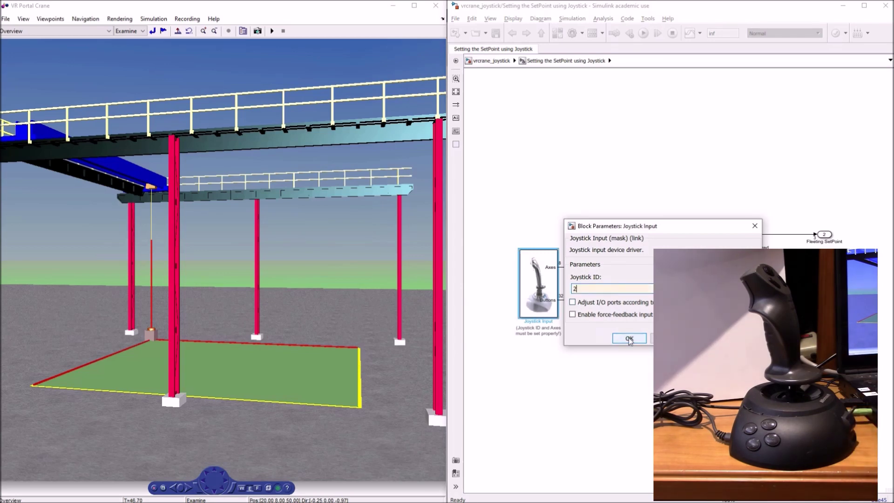
pyautogui.click(629, 339)
pyautogui.click(559, 335)
# Step: Run the crane simulation with Ctrl+T so the joystick steers the trolley and load
pyautogui.hotkey('ctrl', 't')
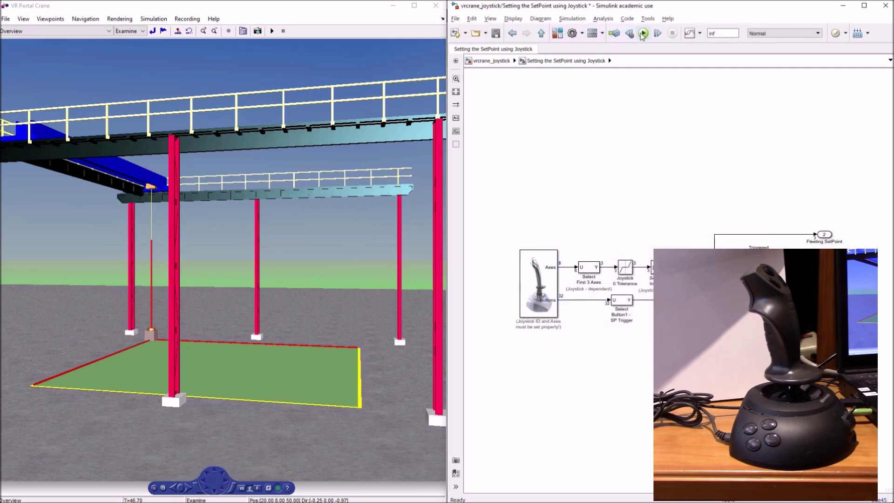